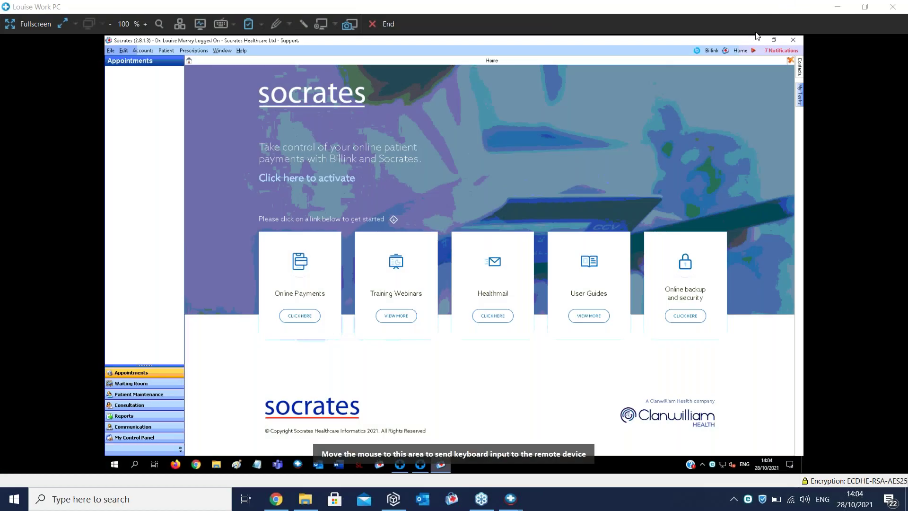
# Show the remote work PC full screen and put the local browser window away
pyautogui.click(28, 23)
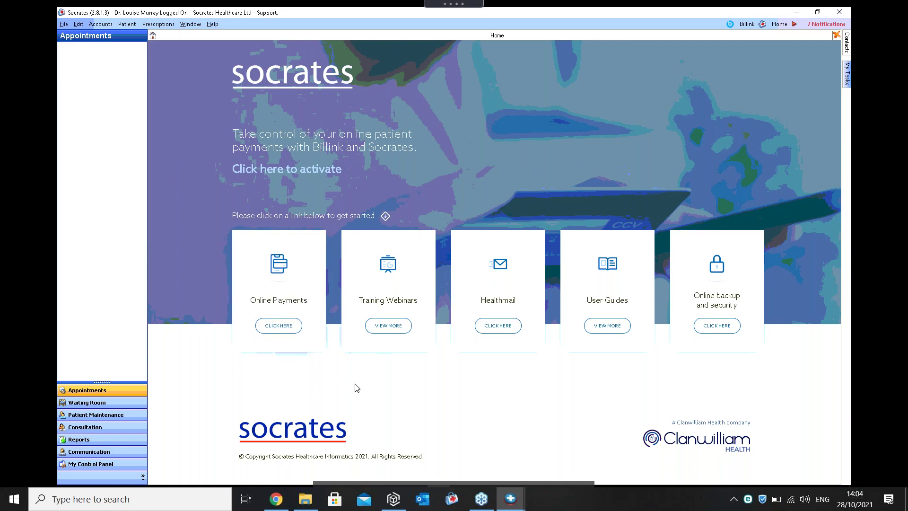
pyautogui.click(279, 504)
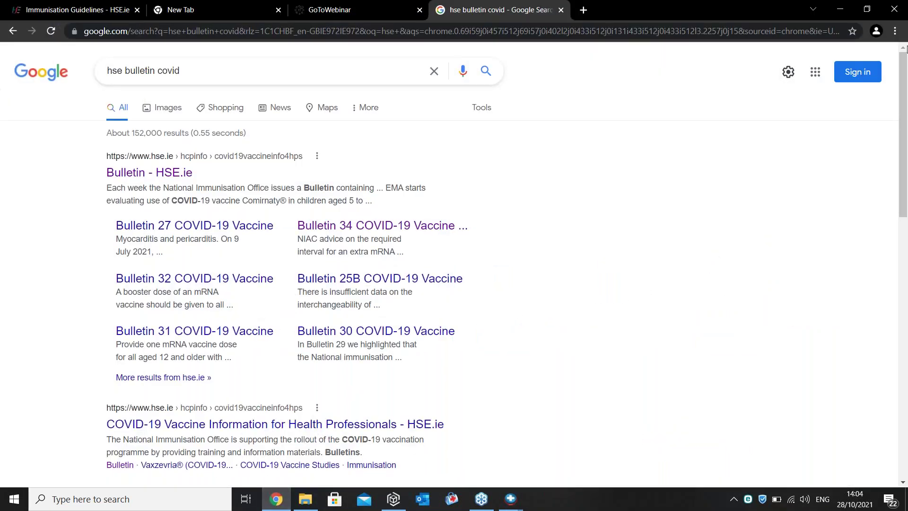
pyautogui.click(840, 10)
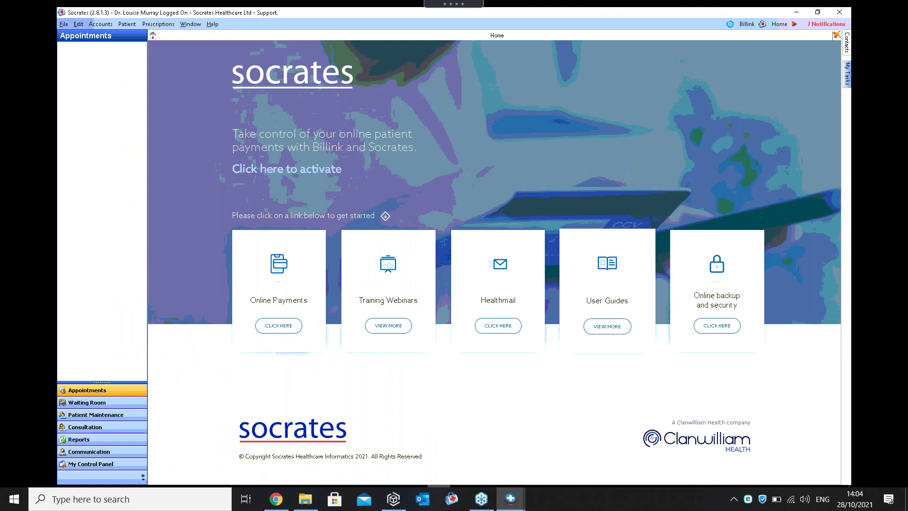
# Open the Covid Booster Quick Guide from the Socrates resources page and follow its link to the HSE bulletin page
pyautogui.click(276, 499)
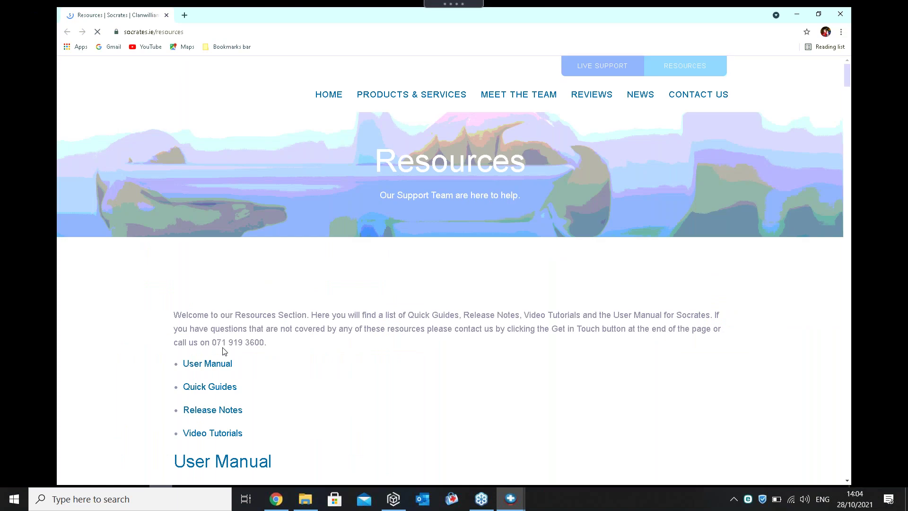
pyautogui.scroll(-5, 152, 335)
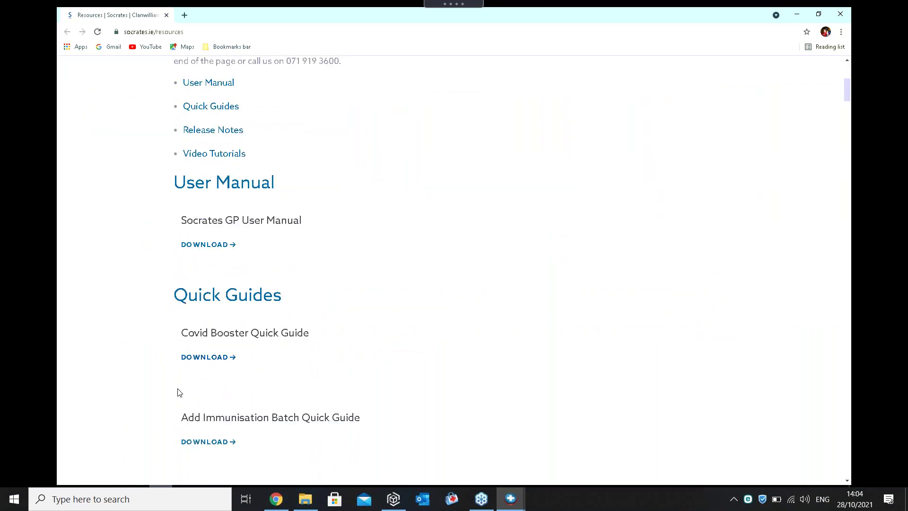
pyautogui.scroll(-2, 279, 437)
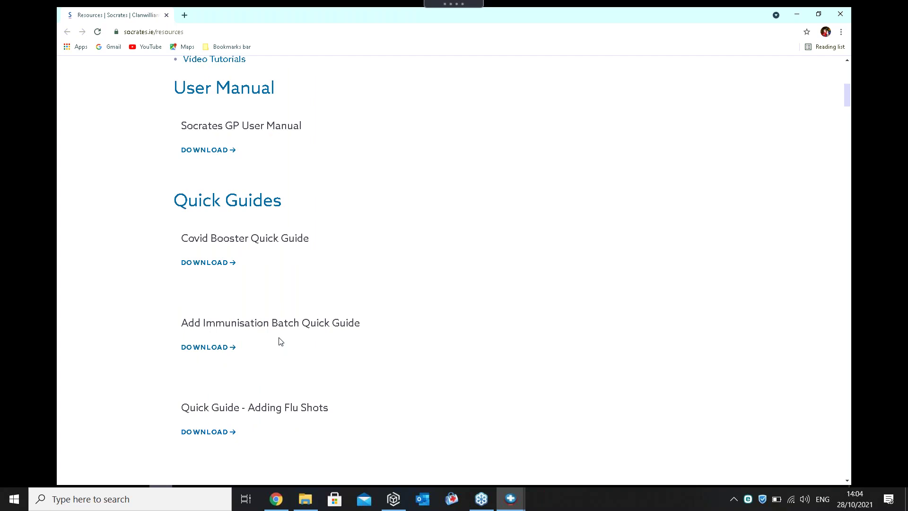
pyautogui.click(200, 263)
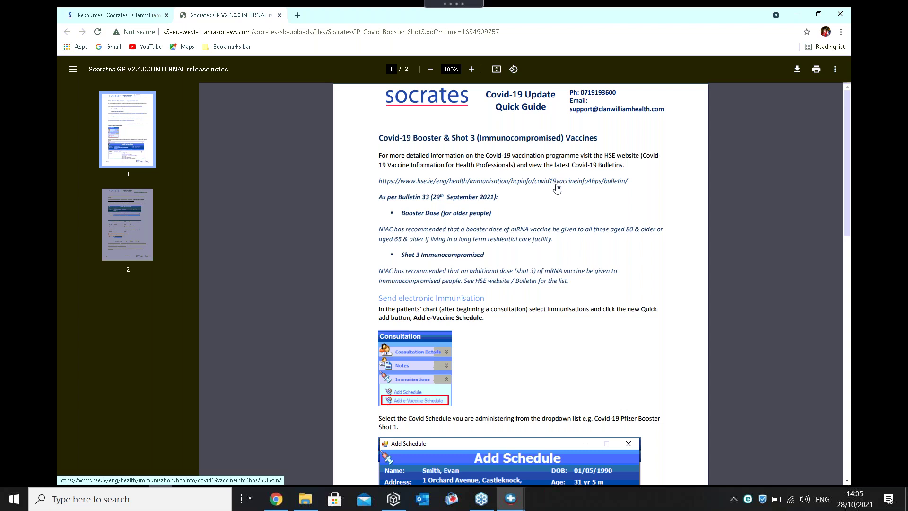
pyautogui.click(556, 186)
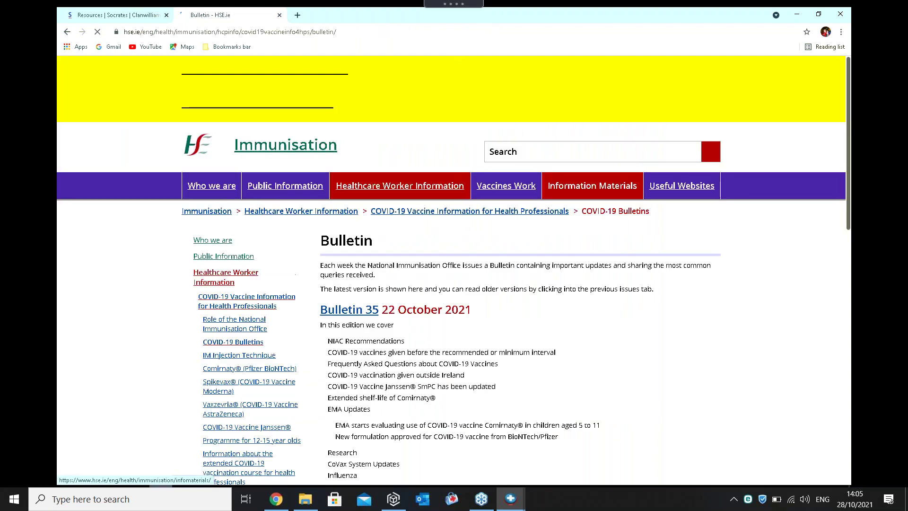
pyautogui.scroll(-4, 562, 371)
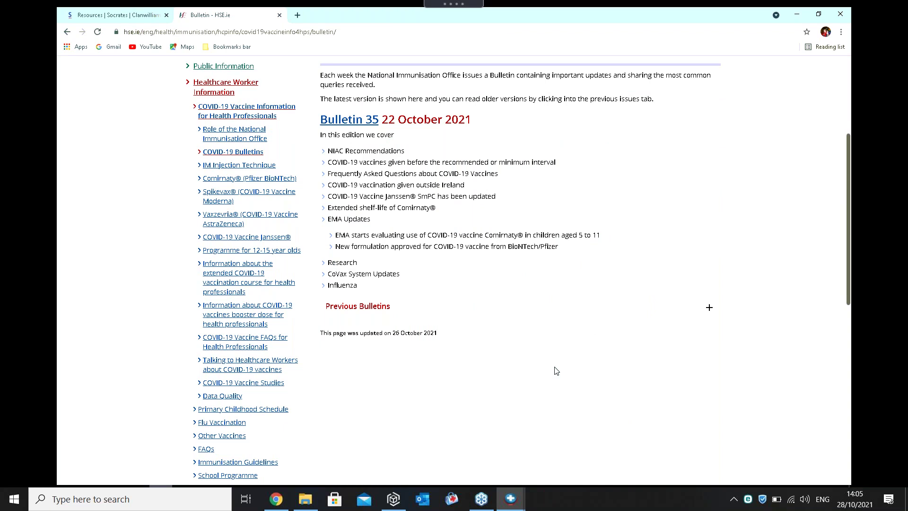
# Search Google for "hse bulletin" in a new browser tab and open the Bulletin - HSE.ie result
pyautogui.click(298, 16)
pyautogui.write('h')
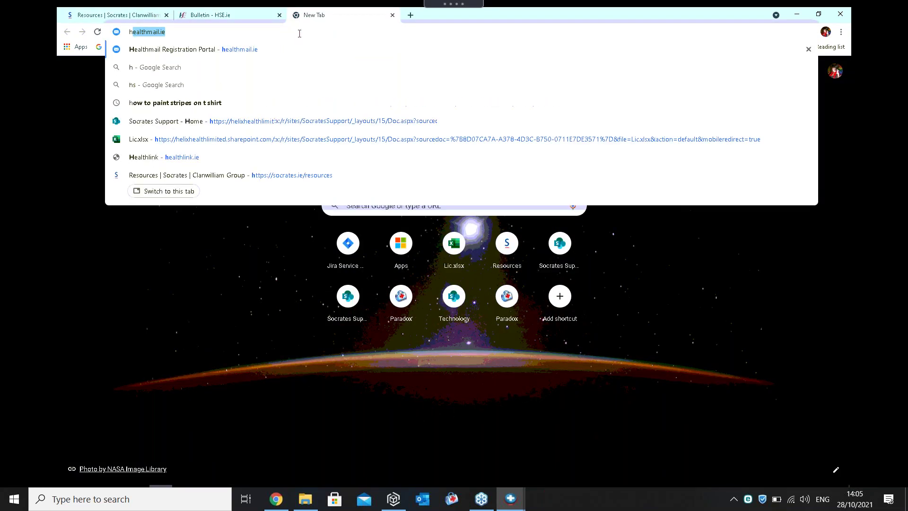
pyautogui.write('se bu')
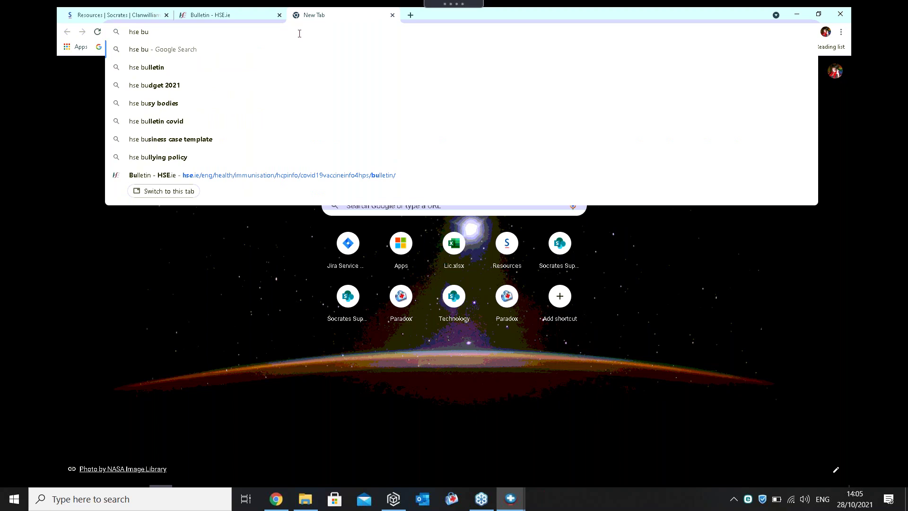
pyautogui.press('Down')
pyautogui.press('Down')
pyautogui.press('Up')
pyautogui.press('Return')
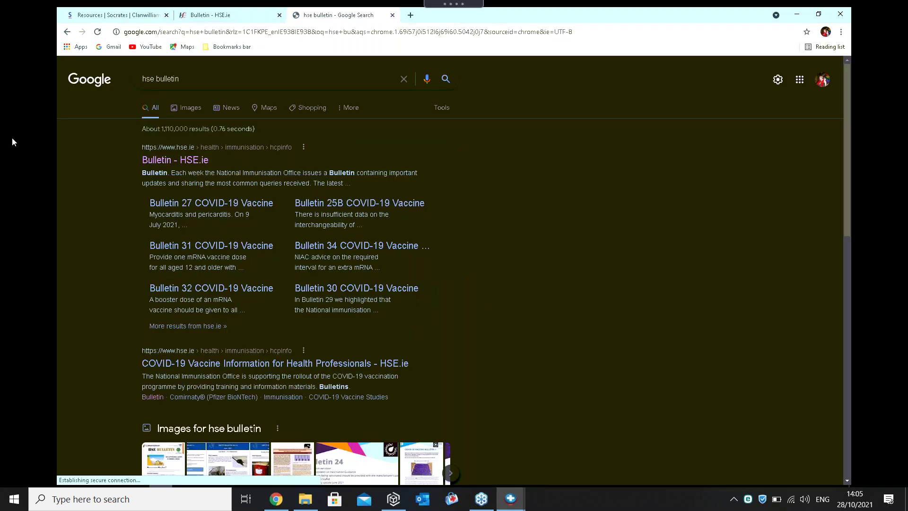
pyautogui.click(173, 162)
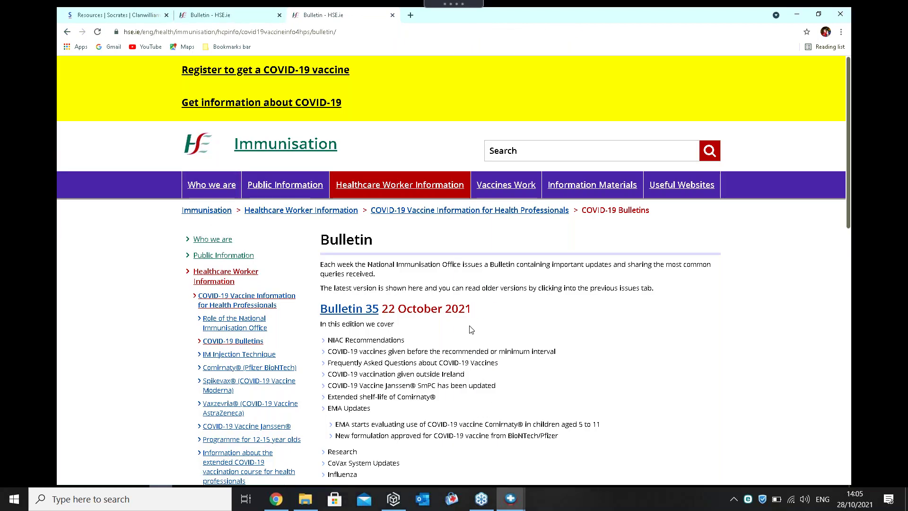
# Expand the list of previous bulletins below Bulletin 35 on the HSE page
pyautogui.scroll(-1, 427, 328)
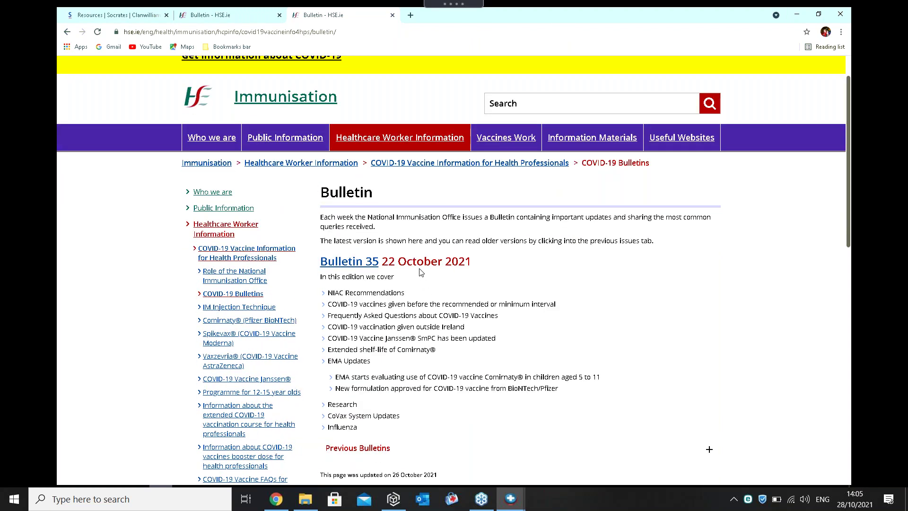
pyautogui.scroll(-5, 374, 326)
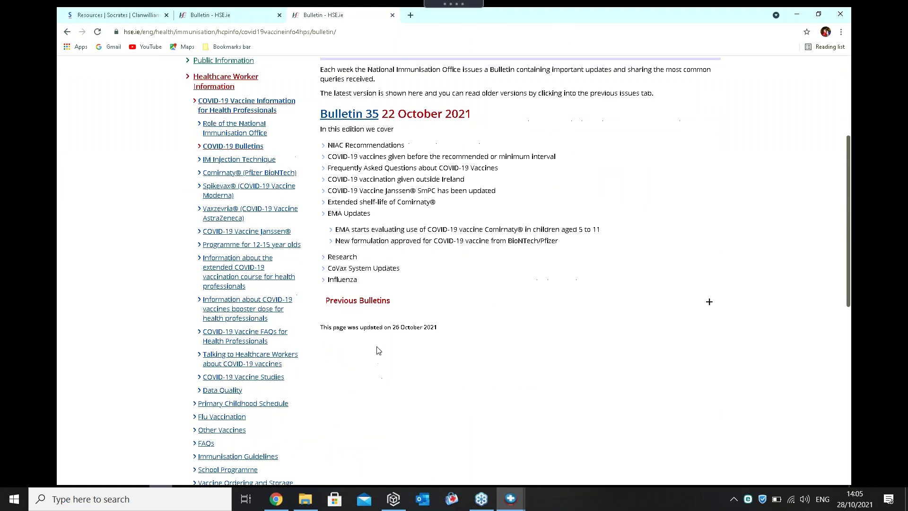
pyautogui.click(710, 213)
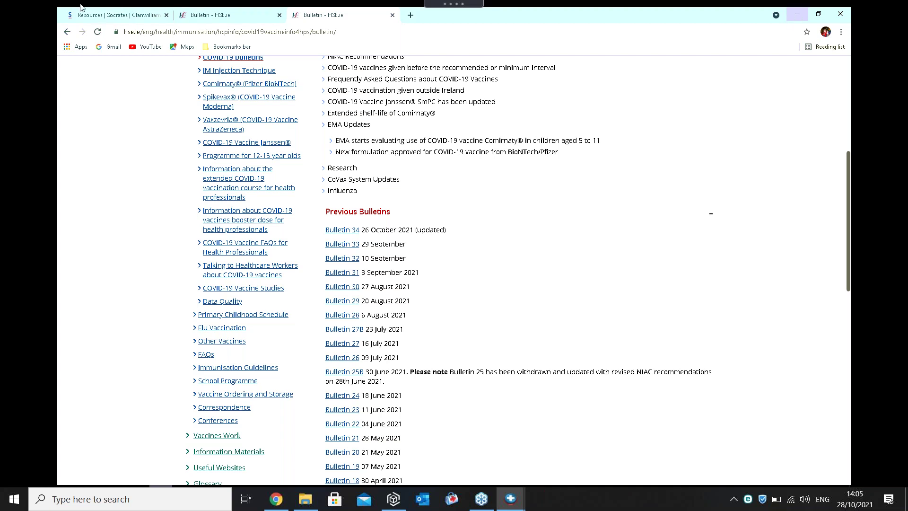
# Switch from the browser back to Socrates and open the Immunisations administration from the Admin Console
pyautogui.click(101, 15)
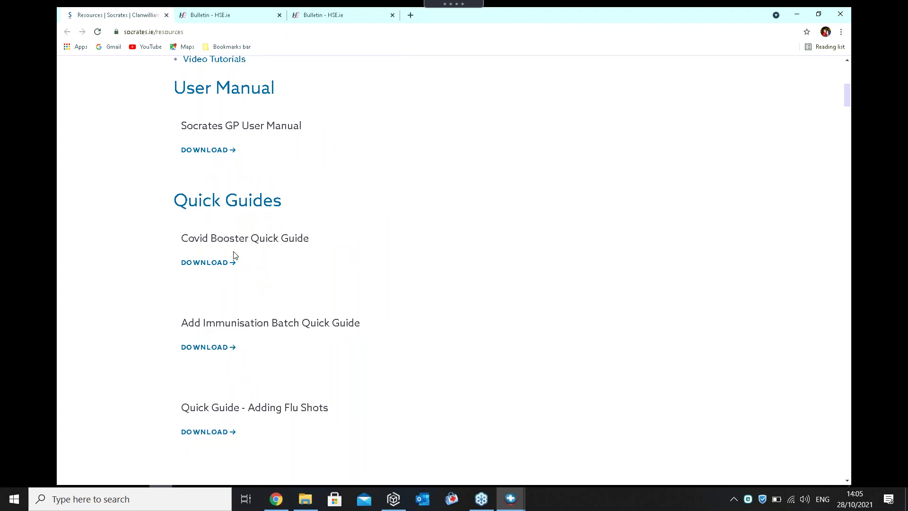
pyautogui.click(798, 16)
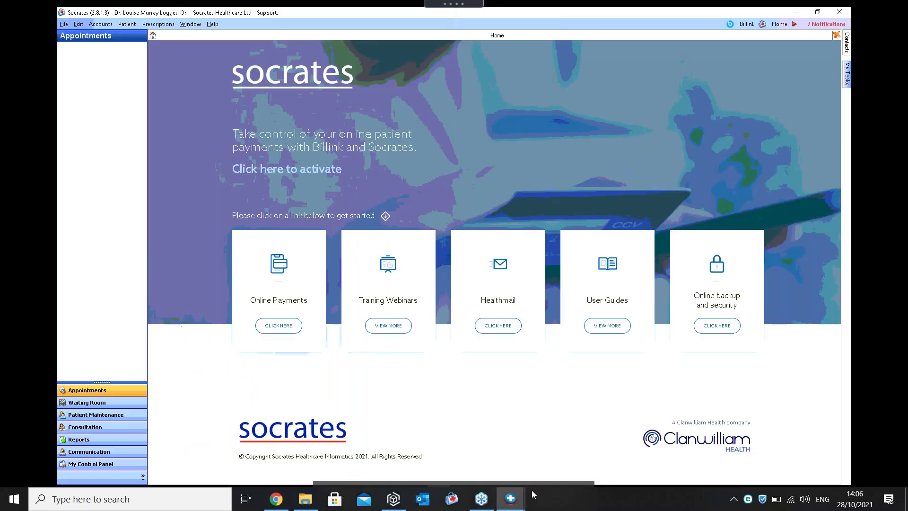
pyautogui.click(116, 465)
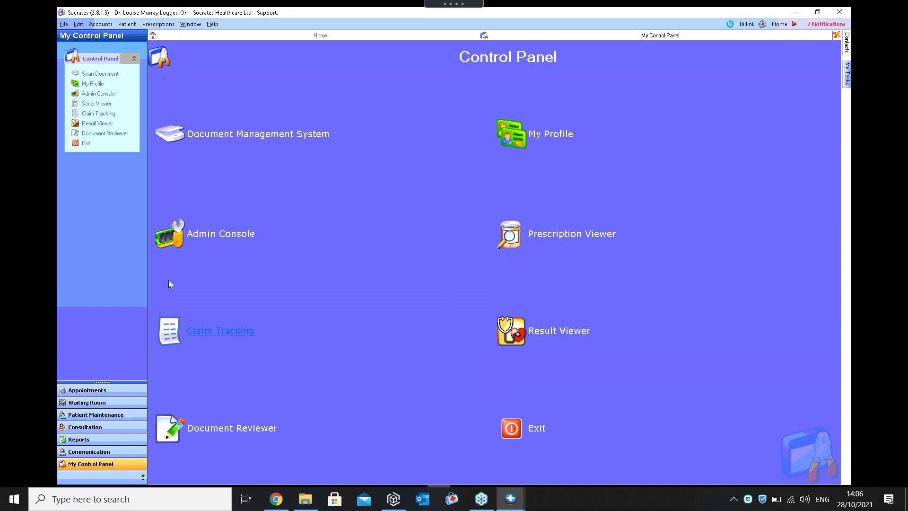
pyautogui.click(207, 239)
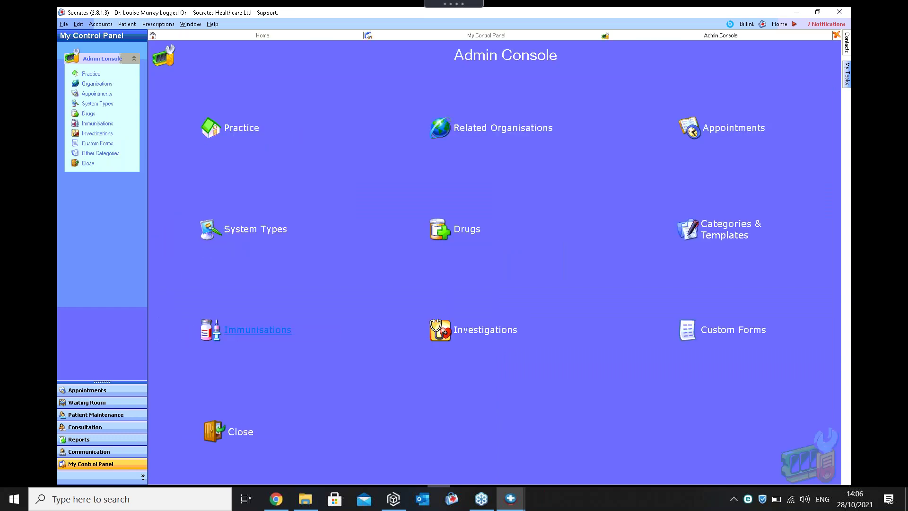
pyautogui.click(245, 330)
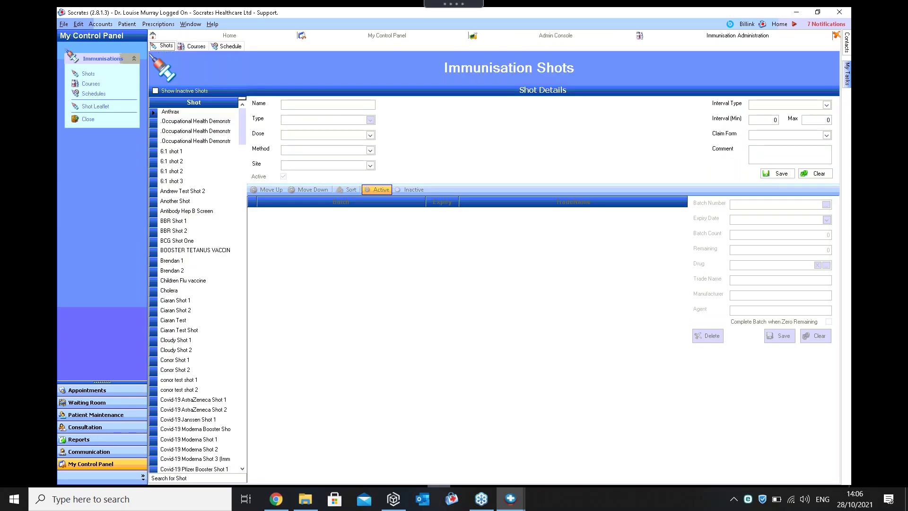
# Filter the immunisation shot list by "covi"
pyautogui.click(178, 477)
pyautogui.write('co')
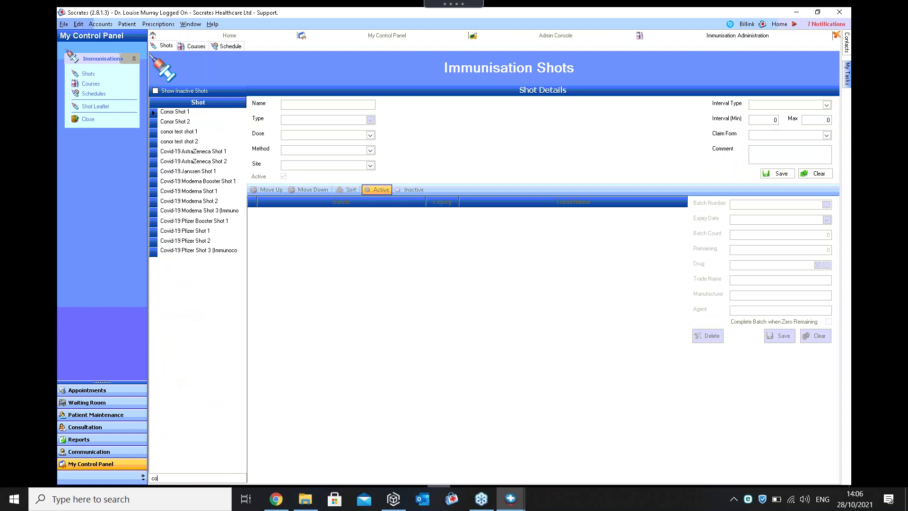
pyautogui.write('v')
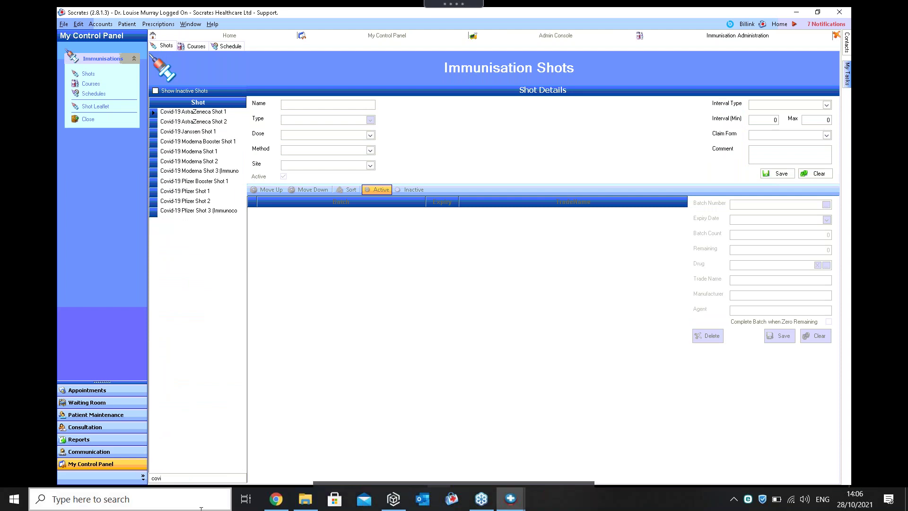
pyautogui.write('i')
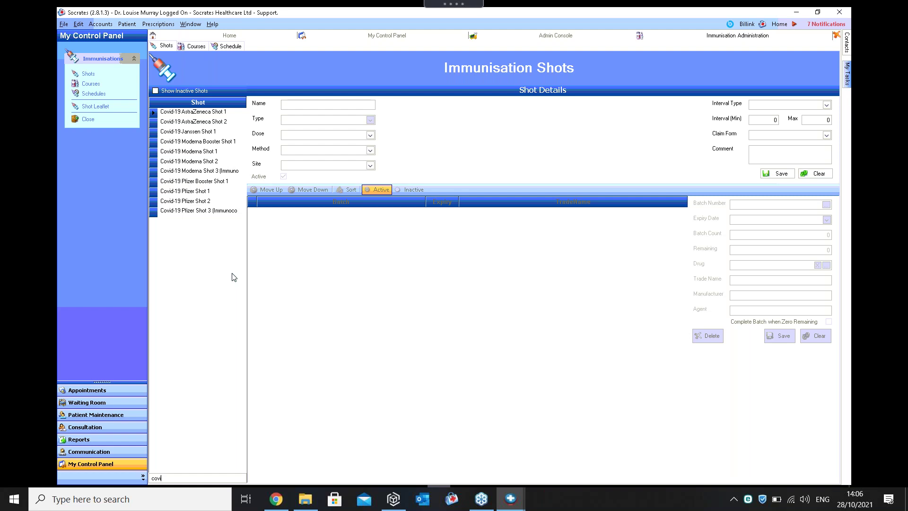
# View the details of Covid-19 Pfizer Shot 1, Pfizer Booster Shot 1, Pfizer Shot 3 (Immunocompromised) and Moderna Booster Shot 1
pyautogui.click(193, 193)
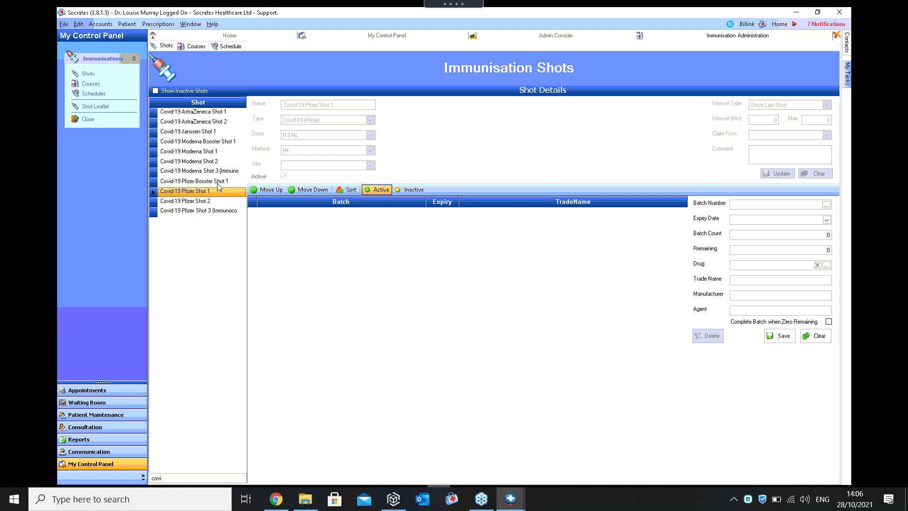
pyautogui.click(202, 183)
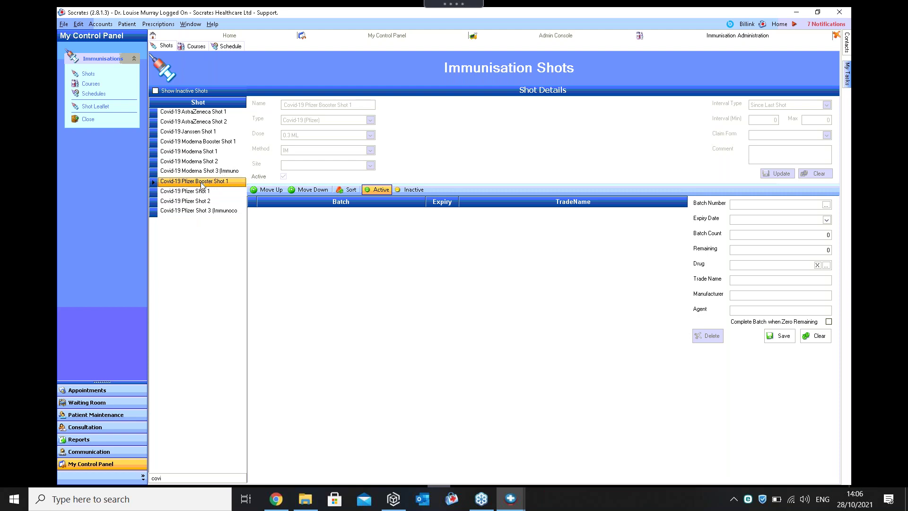
pyautogui.click(198, 214)
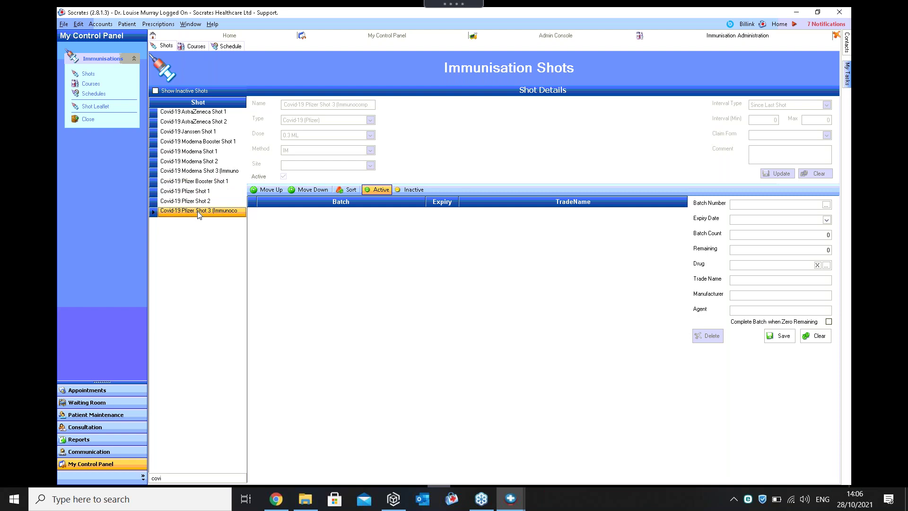
pyautogui.click(208, 143)
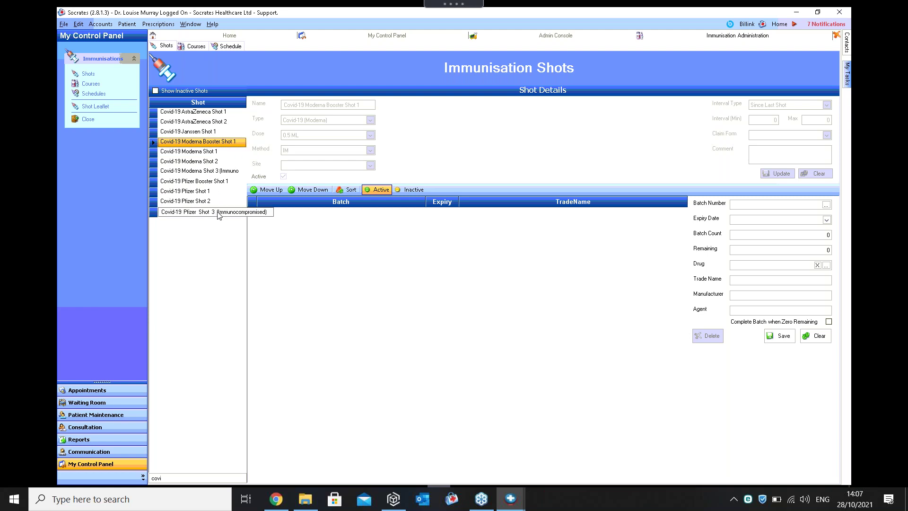
# For Covid-19 Pfizer Booster Shot 1, enter batch number 987456321A with expiry date 29/11/2021
pyautogui.click(218, 182)
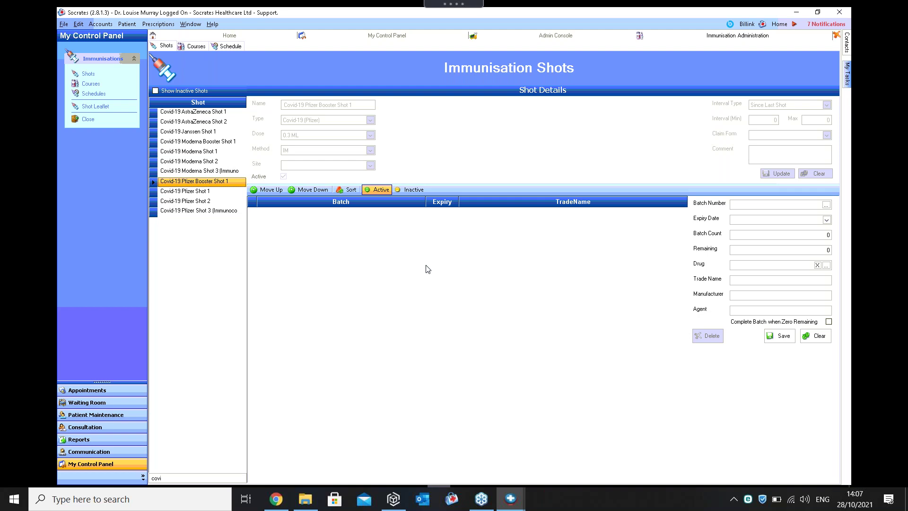
pyautogui.click(764, 206)
pyautogui.write('987456321')
pyautogui.write('a')
pyautogui.write('A')
pyautogui.click(826, 220)
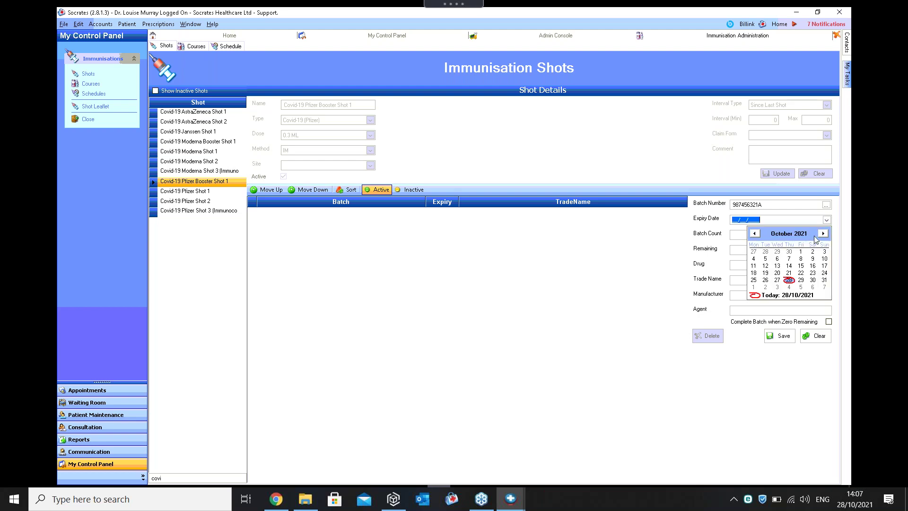
pyautogui.click(823, 233)
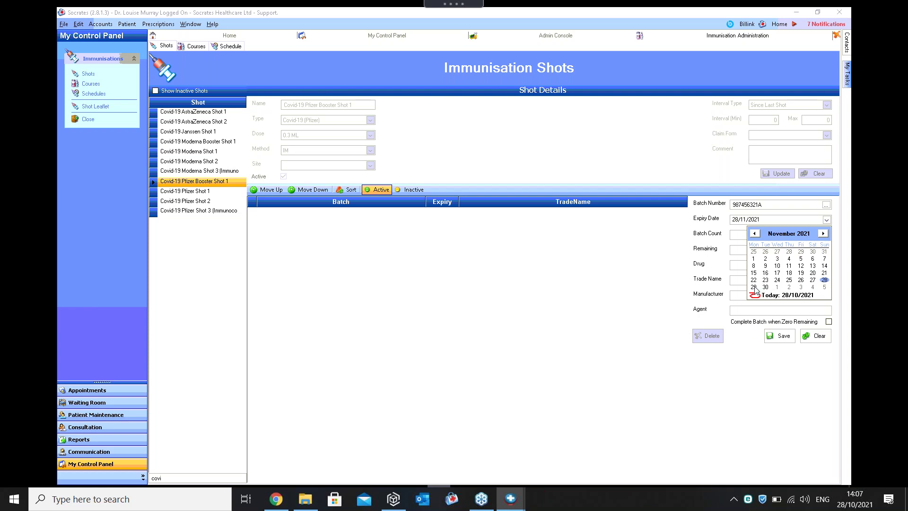
pyautogui.click(754, 287)
# Set the batch count of the new Pfizer booster batch to 80
pyautogui.click(827, 234)
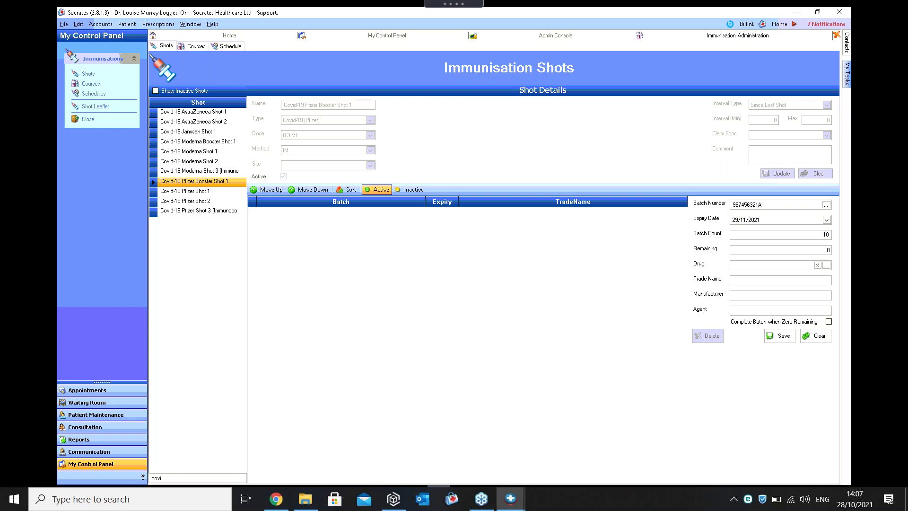
pyautogui.press('Tab')
pyautogui.write('80')
# Search the drug database for "covid" and assign the COVID-19 COMIRNATY MRNA 6 DOSES VACCINE to the batch
pyautogui.click(750, 264)
pyautogui.click(827, 265)
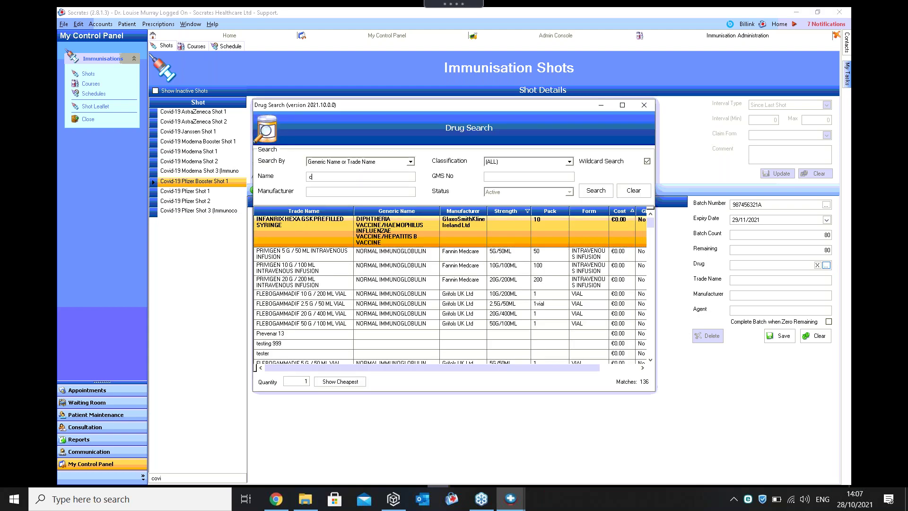
pyautogui.write('coc')
pyautogui.press('BackSpace')
pyautogui.write('vid')
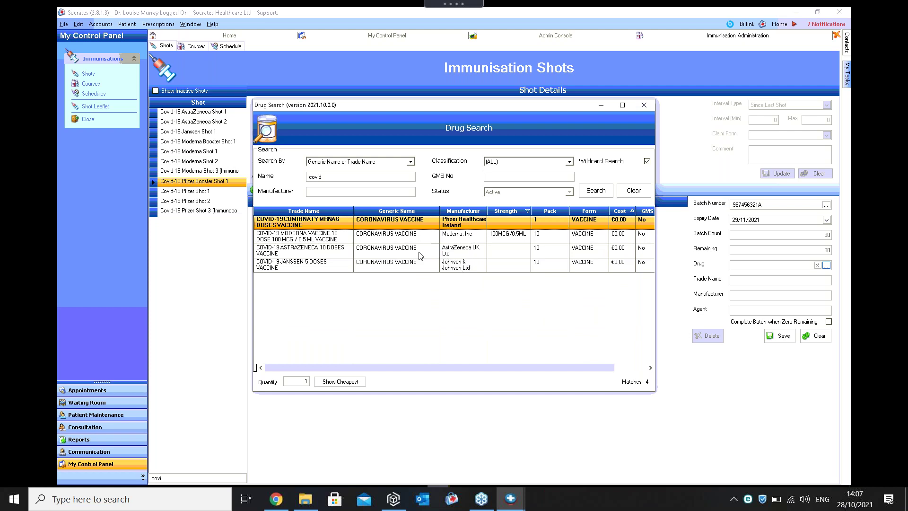
pyautogui.doubleClick(421, 224)
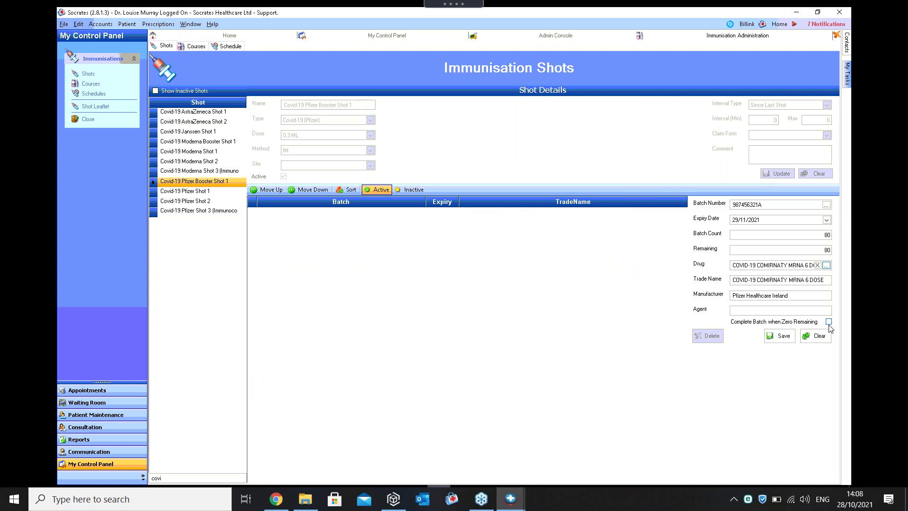
# Save the new batch 987456321A for Covid-19 Pfizer Booster Shot 1 and open Covid-19 Pfizer Shot 3 (Immunocompromised)
pyautogui.click(763, 205)
pyautogui.click(783, 336)
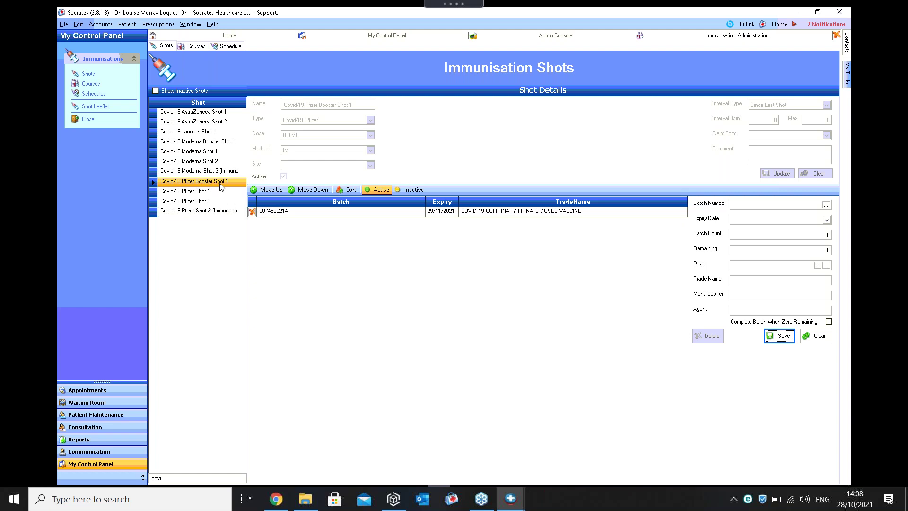
pyautogui.click(207, 213)
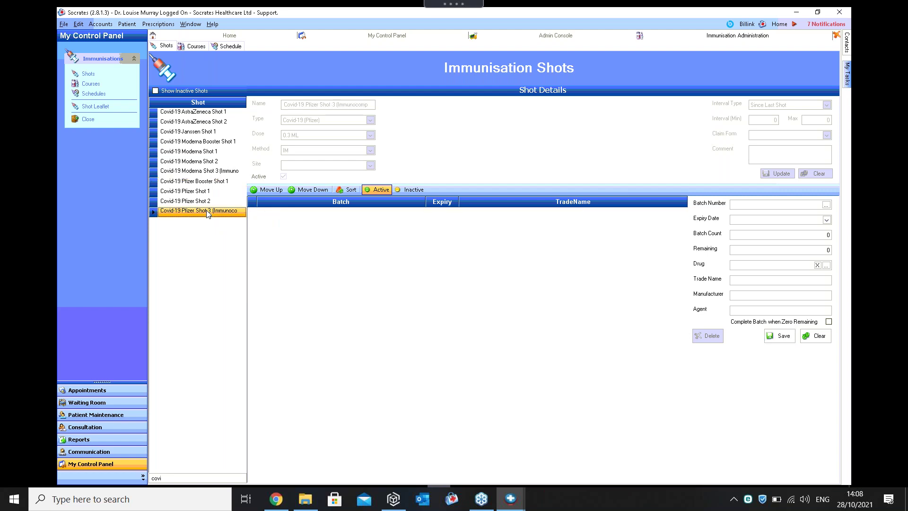
pyautogui.click(756, 207)
pyautogui.write('987456321A')
pyautogui.press('Tab')
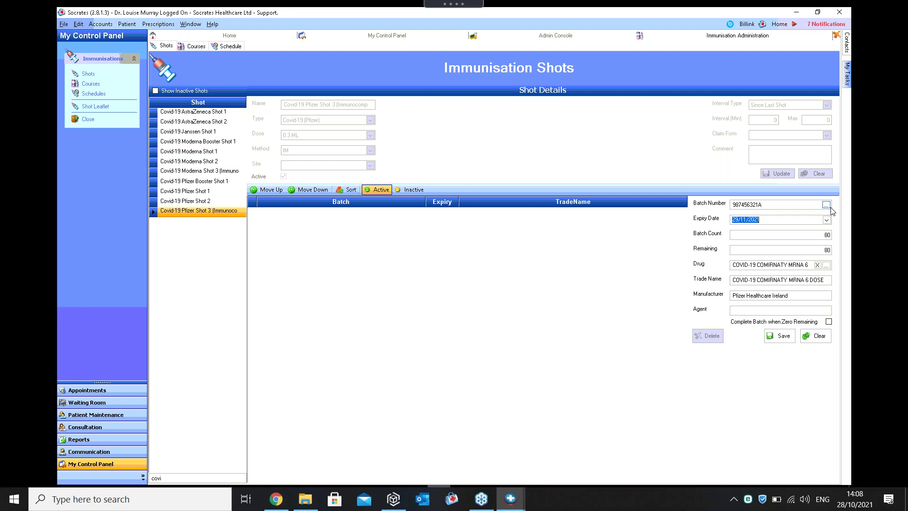
pyautogui.click(816, 336)
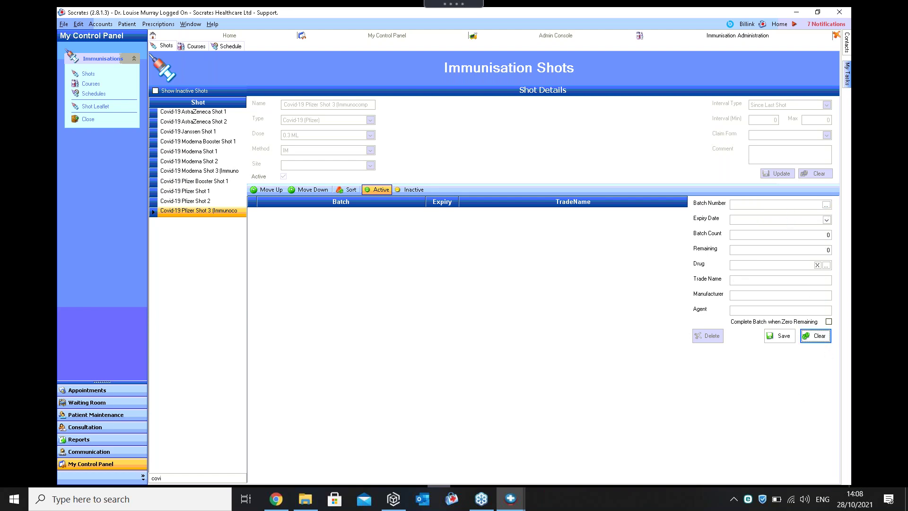
# Look up batch 987456321A for Covid-19 Pfizer Shot 3 (Immunocompromised), save it with its stored details, and return to Covid-19 Pfizer Booster Shot 1
pyautogui.write('987456321A')
pyautogui.click(826, 205)
pyautogui.doubleClick(444, 234)
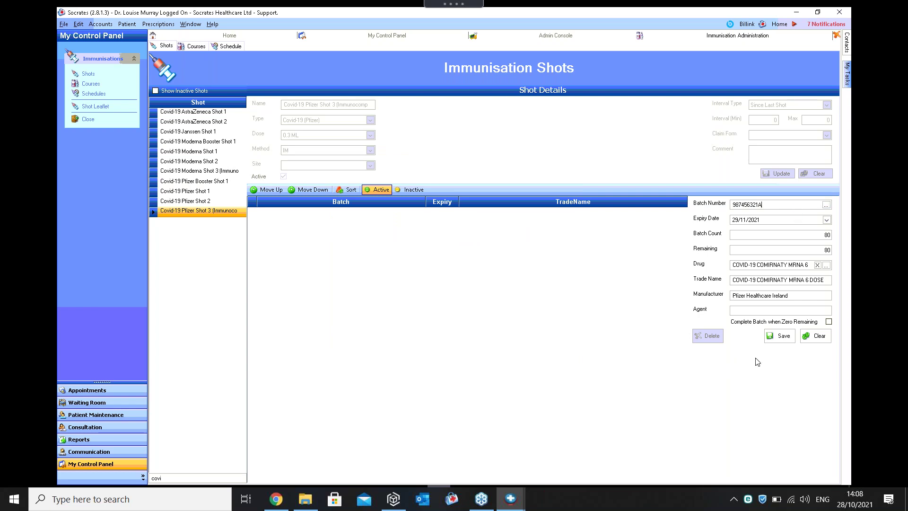
pyautogui.click(787, 342)
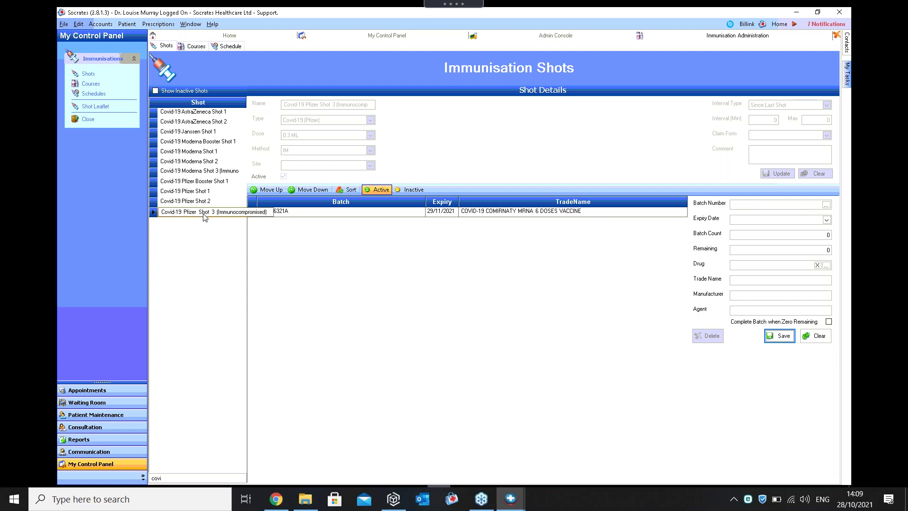
pyautogui.click(204, 183)
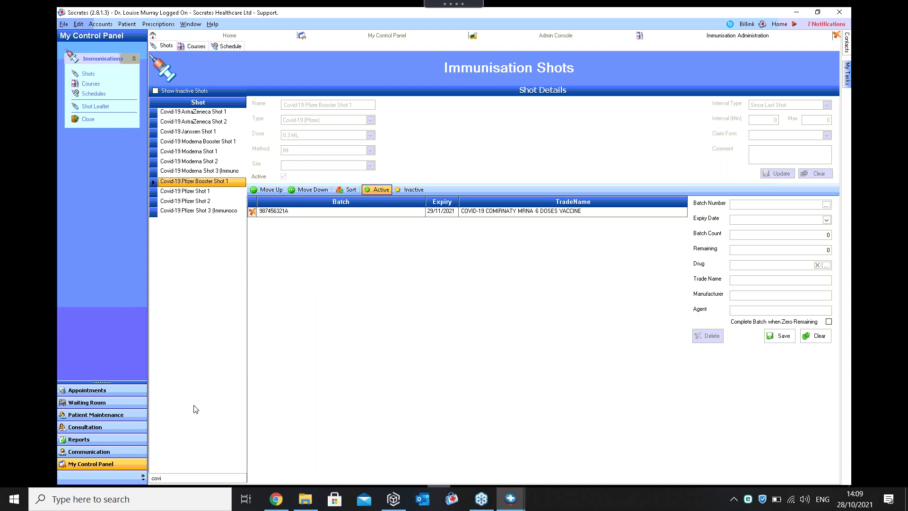
# Search for the patient by partial surname and first initial, and open the second matching patient's consultation record
pyautogui.click(110, 416)
pyautogui.click(123, 429)
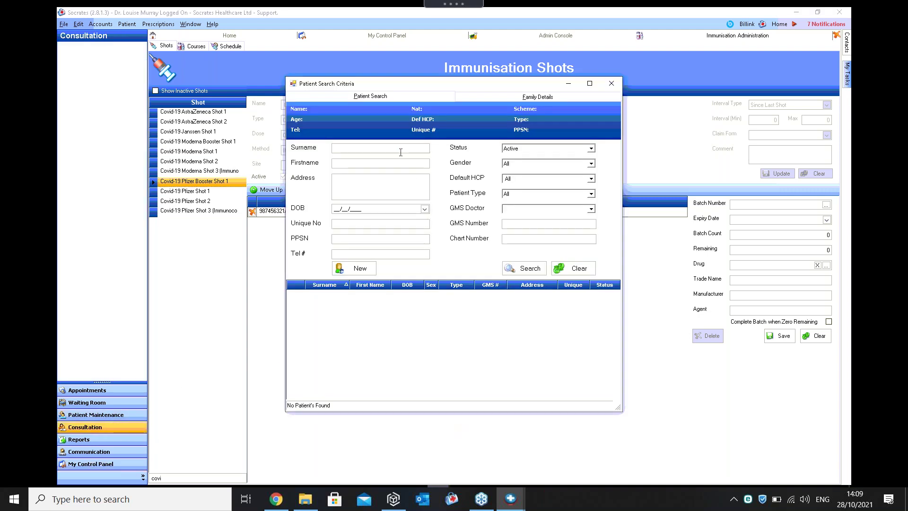
pyautogui.write('blog')
pyautogui.press('Return')
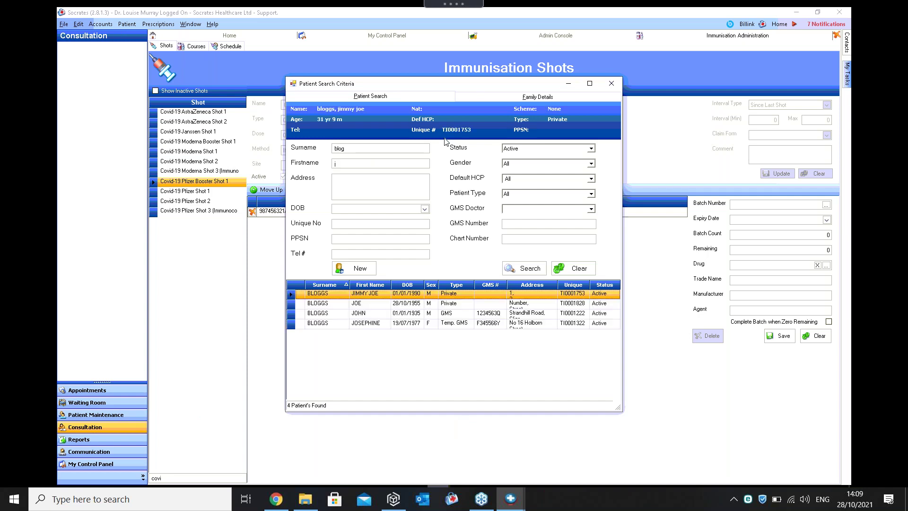
pyautogui.doubleClick(378, 304)
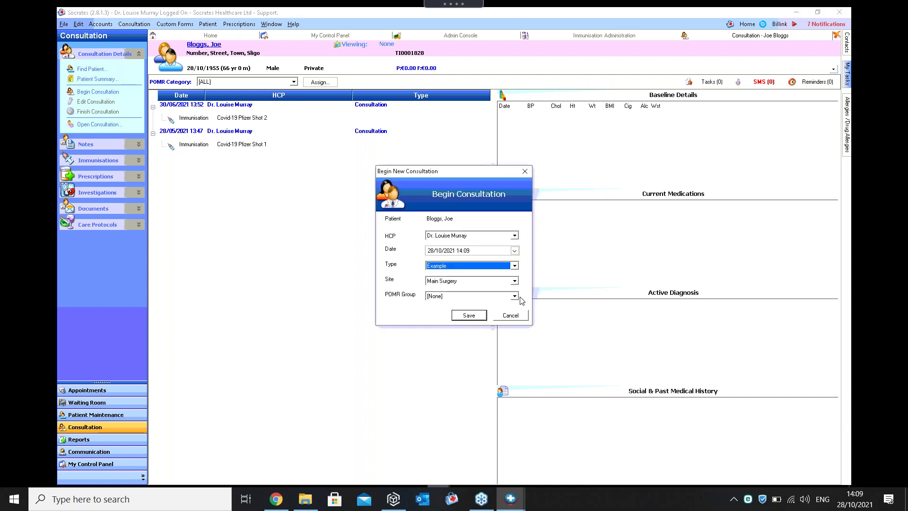
# Begin a new consultation for the patient with the type Consultation at the Main Surgery site
pyautogui.click(514, 266)
pyautogui.click(452, 293)
pyautogui.click(480, 320)
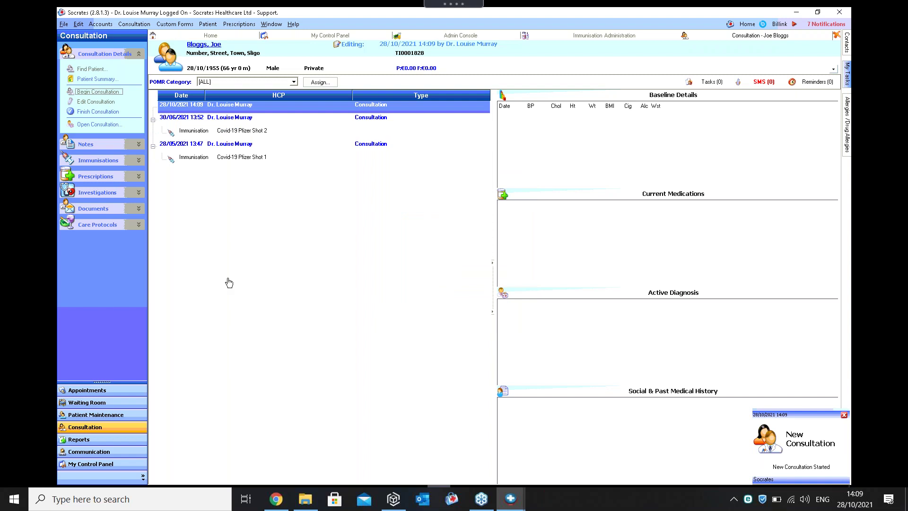
# Start a new e-vaccine schedule for the patient with Covid-19 Pfizer Shot 3 (Immunocompromised)
pyautogui.click(98, 160)
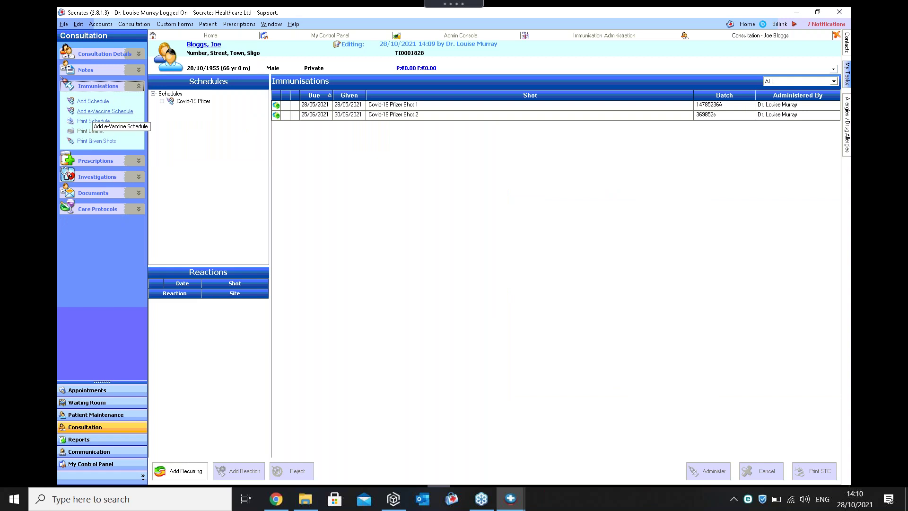
pyautogui.click(105, 111)
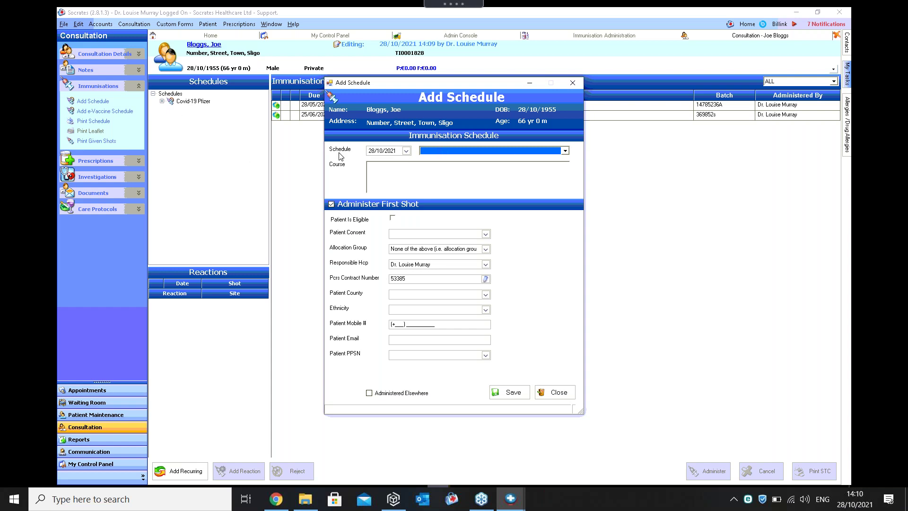
pyautogui.click(565, 150)
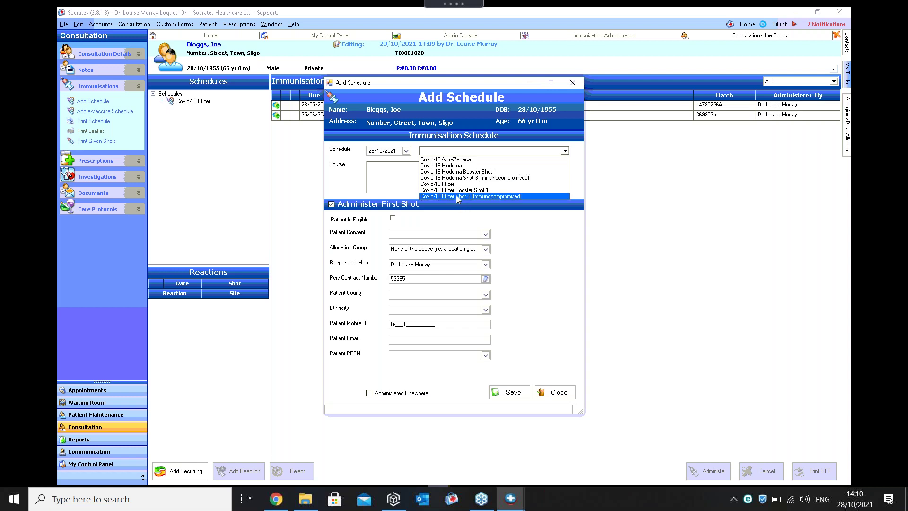
pyautogui.click(458, 196)
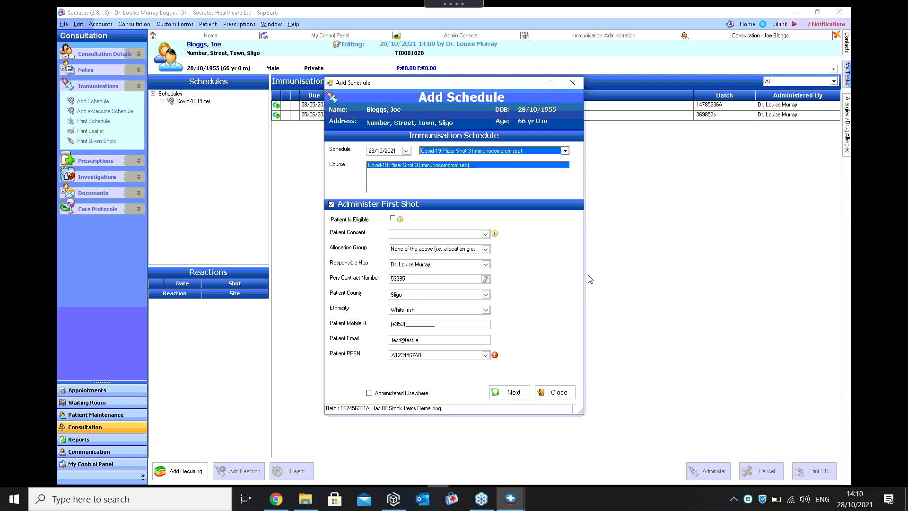
# Mark the patient as eligible with consent Yes, keeping the age-based "None of the above" allocation group
pyautogui.click(392, 219)
pyautogui.click(479, 234)
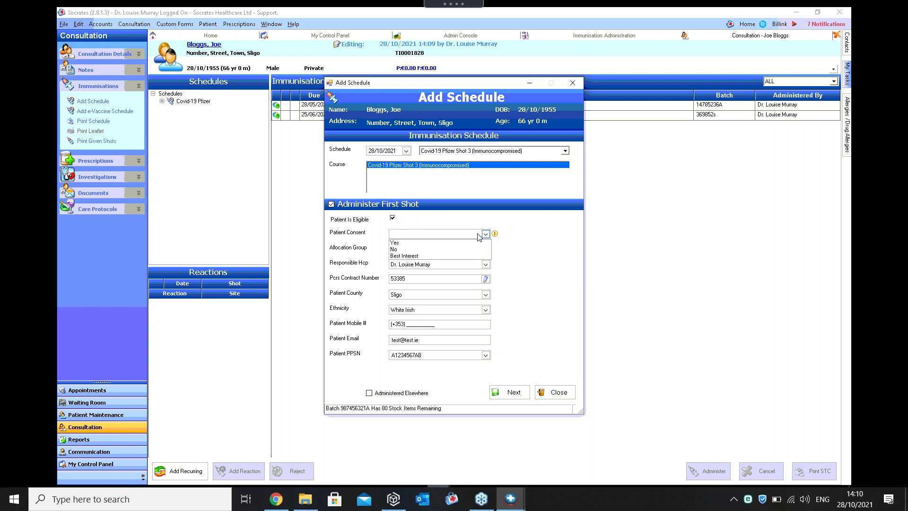
pyautogui.click(410, 242)
pyautogui.click(485, 249)
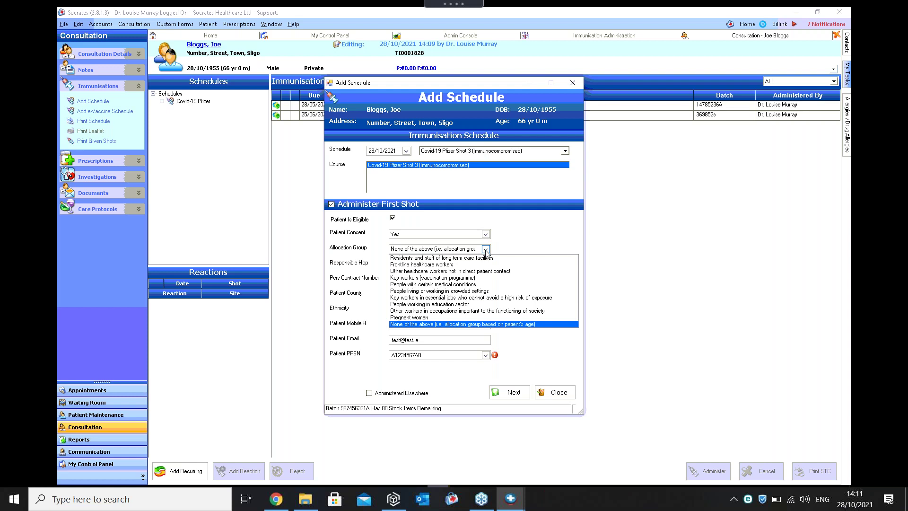
pyautogui.click(486, 249)
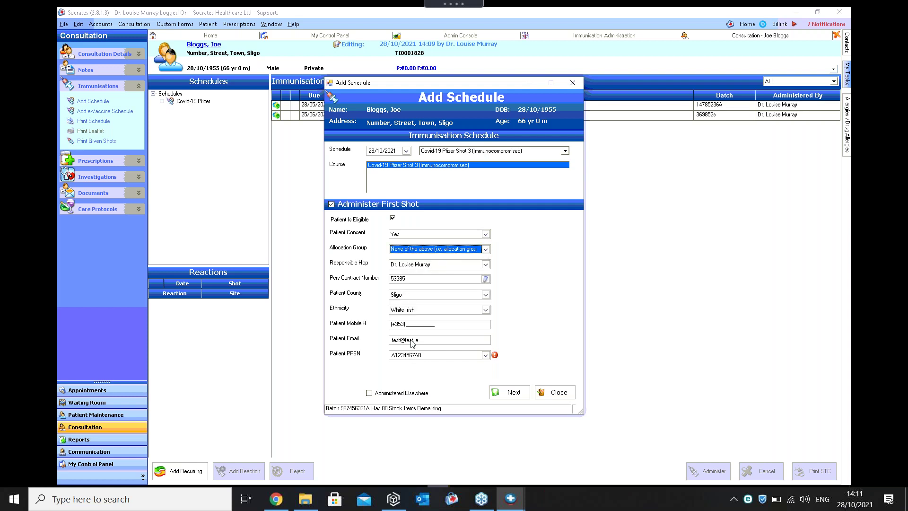
pyautogui.click(438, 340)
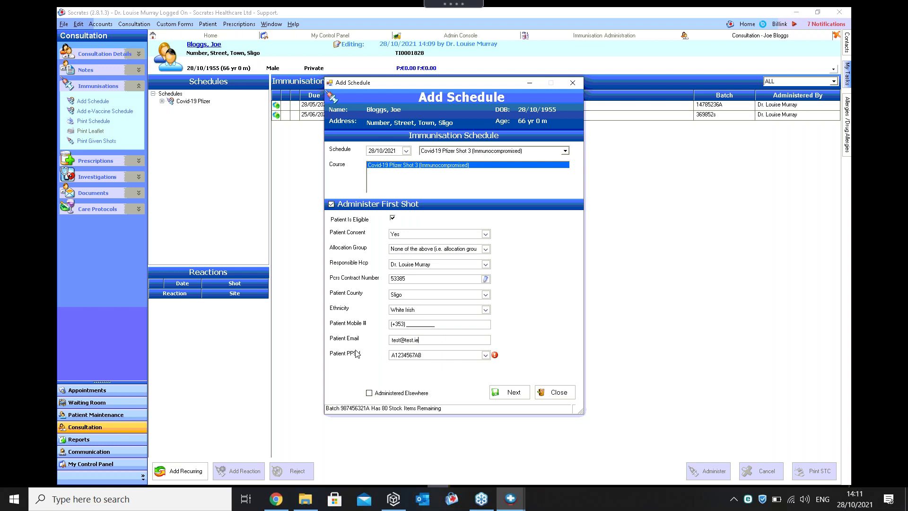
# Set the patient's PPSN to Unknown, agree to proceed without electronic reimbursement, and continue to the shot details
pyautogui.click(427, 355)
pyautogui.press('End')
pyautogui.moveTo(495, 357)
pyautogui.click(485, 356)
pyautogui.click(403, 364)
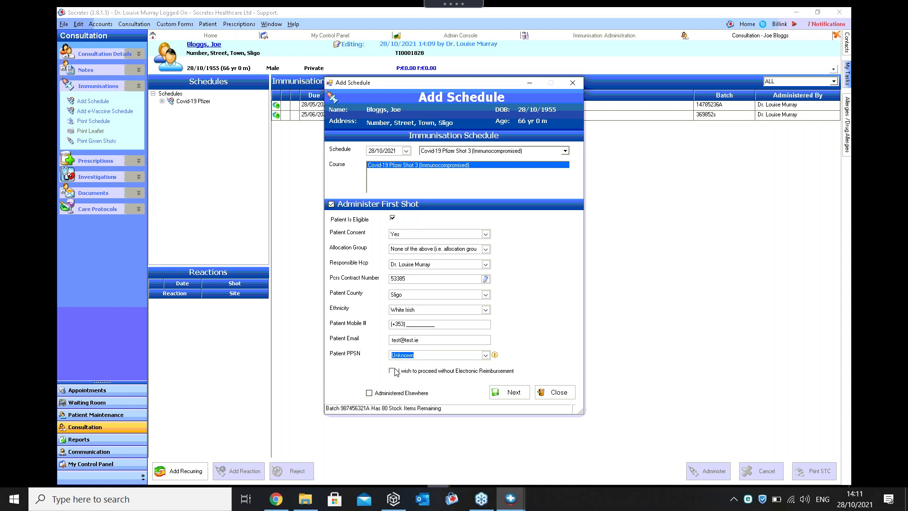
pyautogui.click(392, 371)
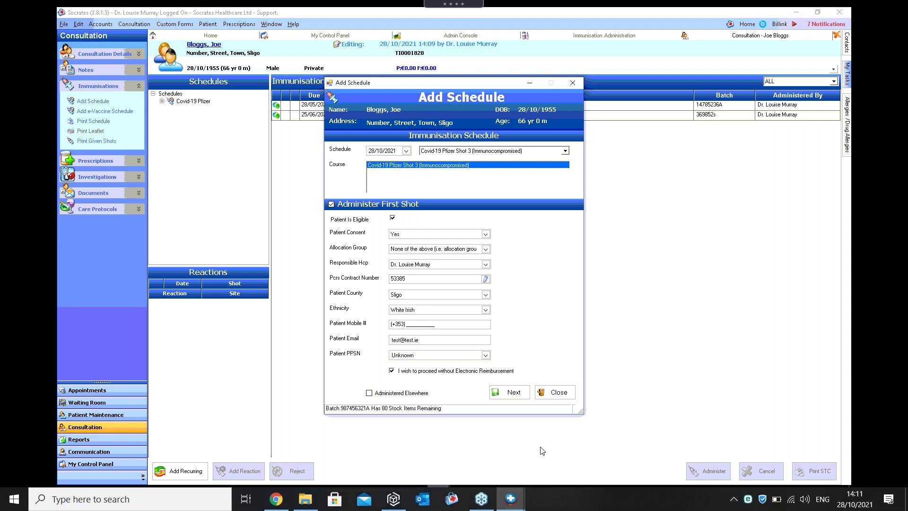
pyautogui.click(514, 392)
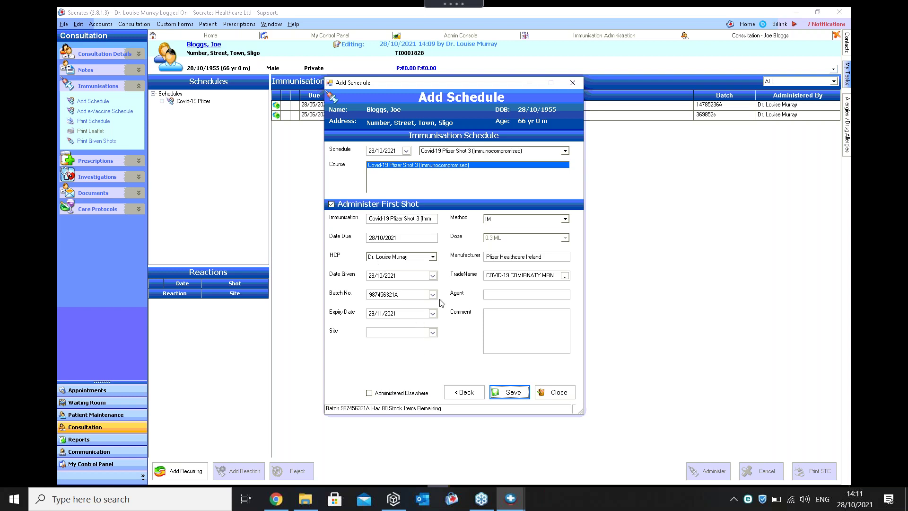
# Set the injection site to Left Deltoid, then save the shot and submit it now without electronic payment
pyautogui.click(432, 333)
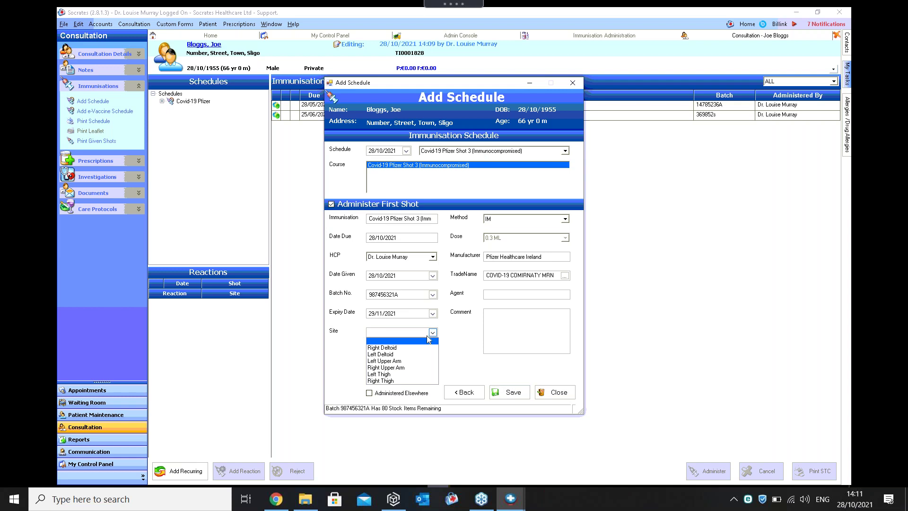
pyautogui.click(395, 352)
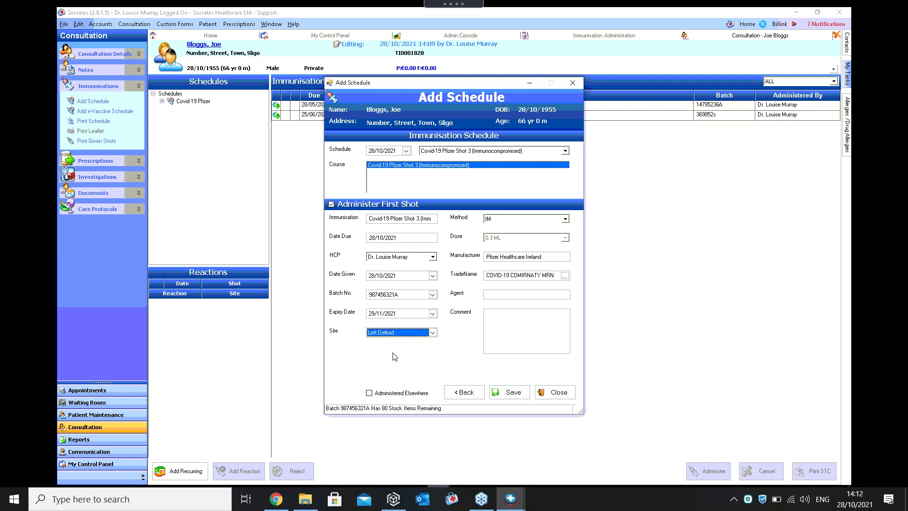
pyautogui.click(494, 321)
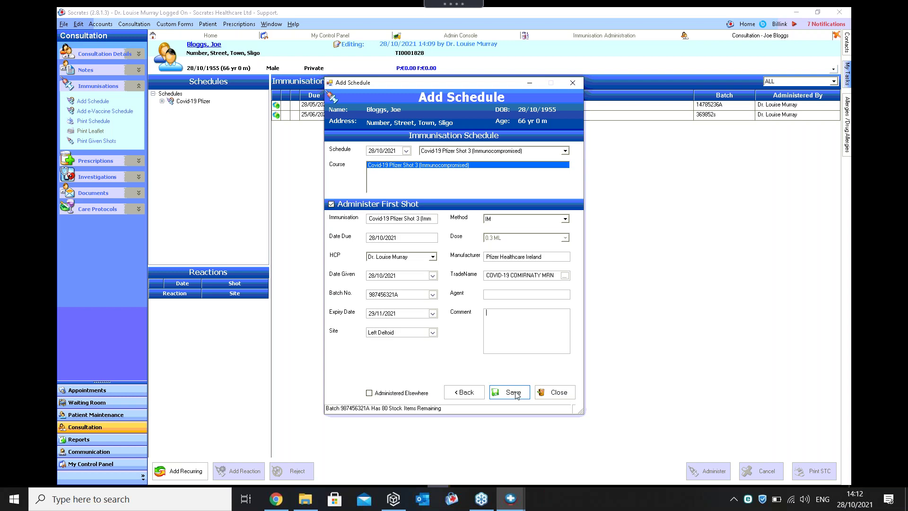
pyautogui.click(514, 393)
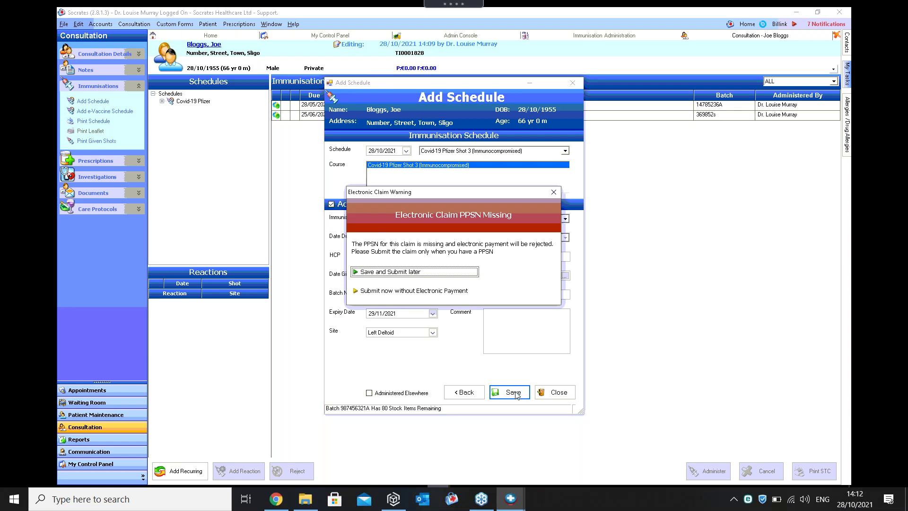
pyautogui.click(392, 291)
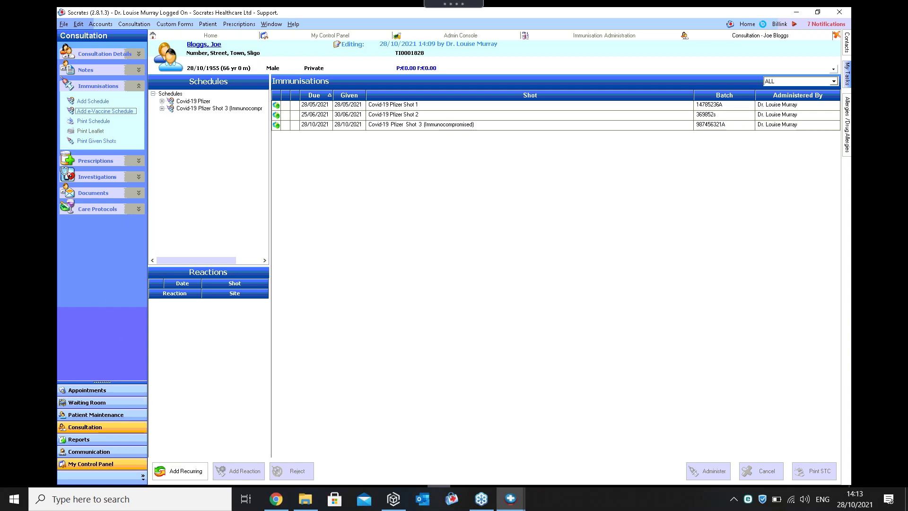
# Open Claim Tracking, limit the unsent immunisation claims to electronic claims, and view the Covid-19 Pfizer Shot 1 claim's details
pyautogui.click(91, 466)
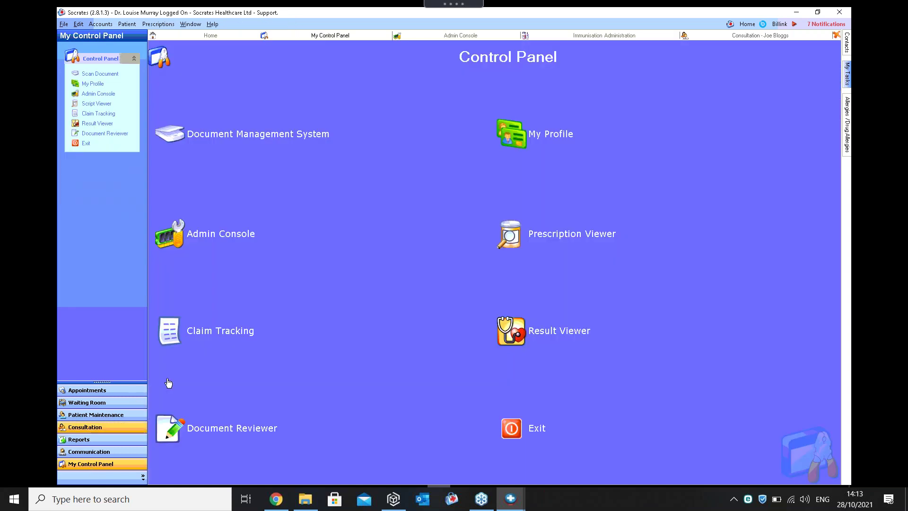
pyautogui.click(194, 333)
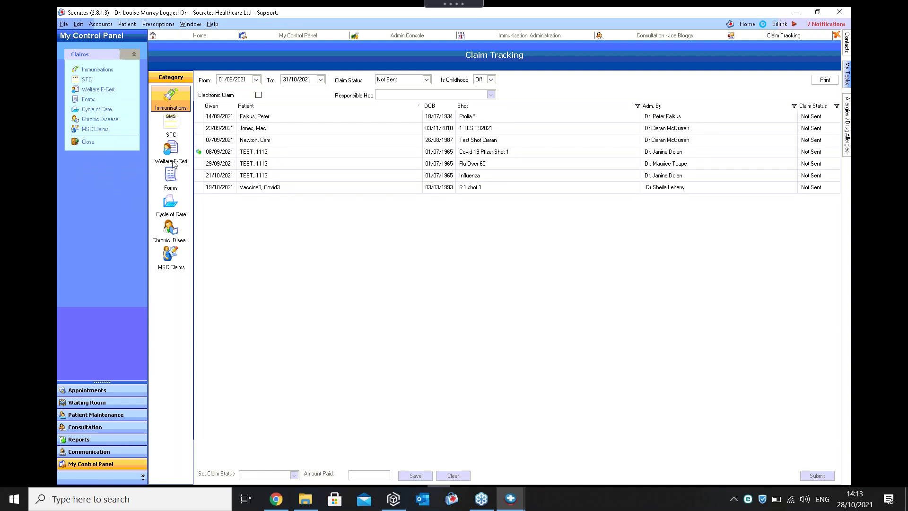
pyautogui.click(259, 95)
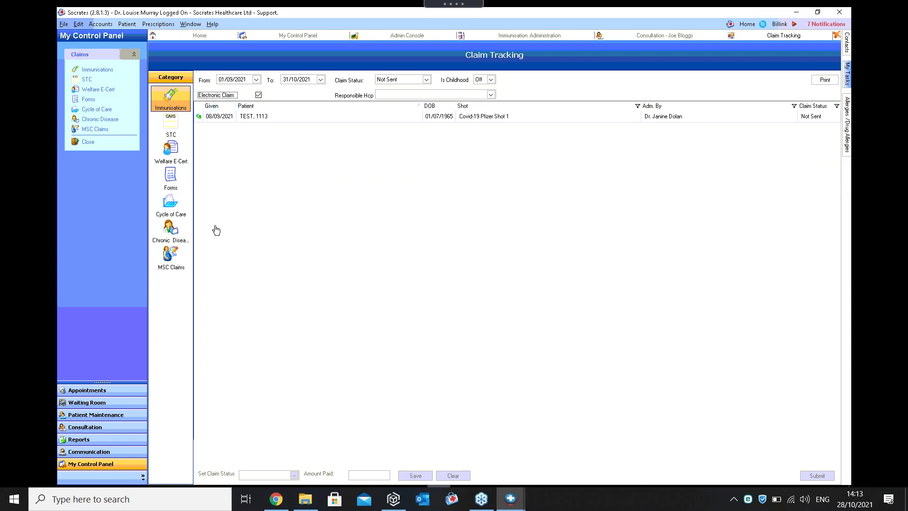
pyautogui.click(688, 122)
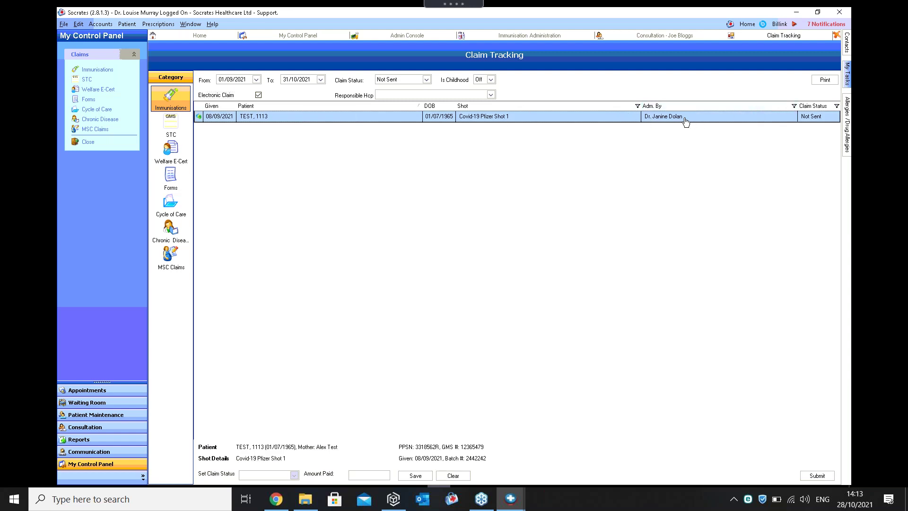
# Filter the electronic immunisation claims by Sent status and select the two lower Covid-19 Pfizer Shot 3 (Immunocompromised) claims
pyautogui.click(397, 83)
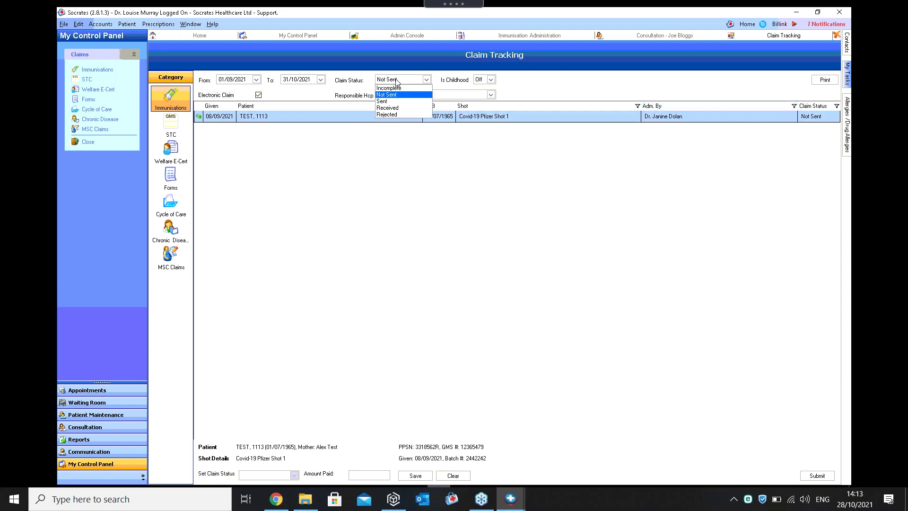
pyautogui.click(390, 104)
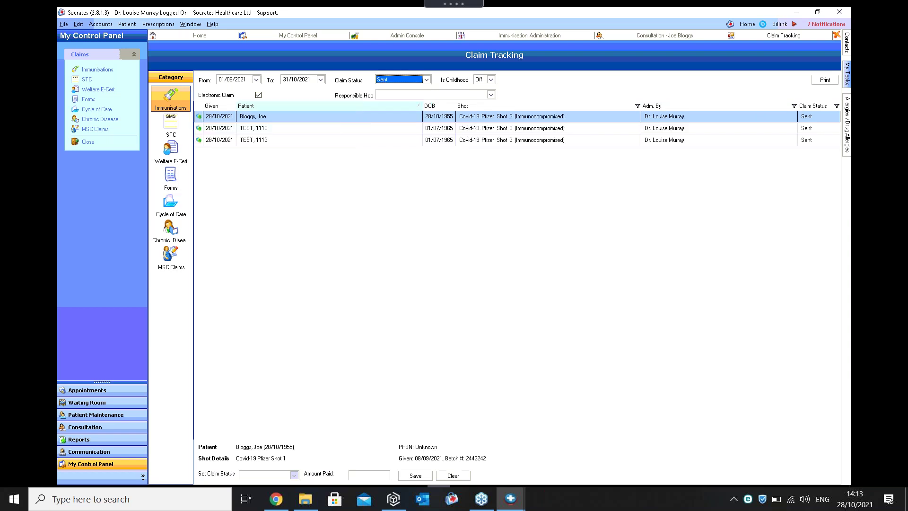
pyautogui.click(476, 127)
pyautogui.keyDown('shift'); pyautogui.click(486, 142); pyautogui.keyUp('shift')
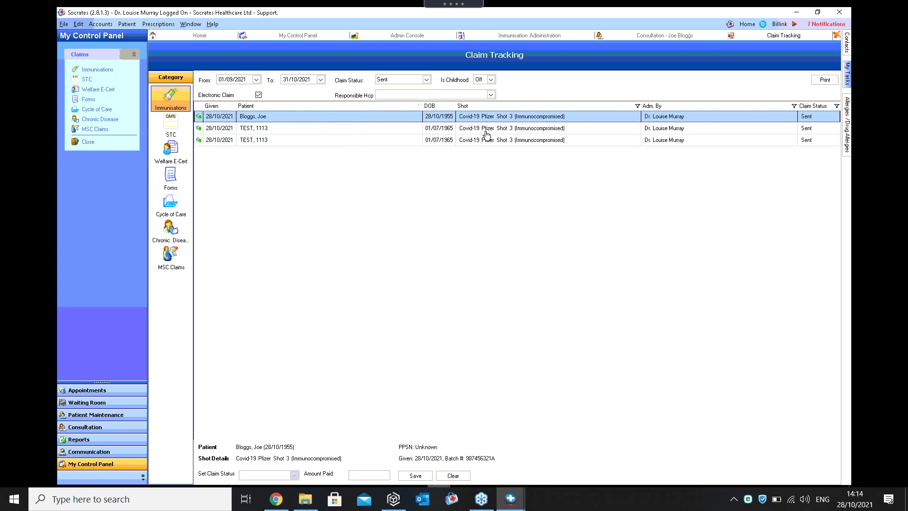
# Check the electronic immunisation claims under the Received, Rejected and Incomplete statuses, ending with the Rejected filter
pyautogui.click(390, 81)
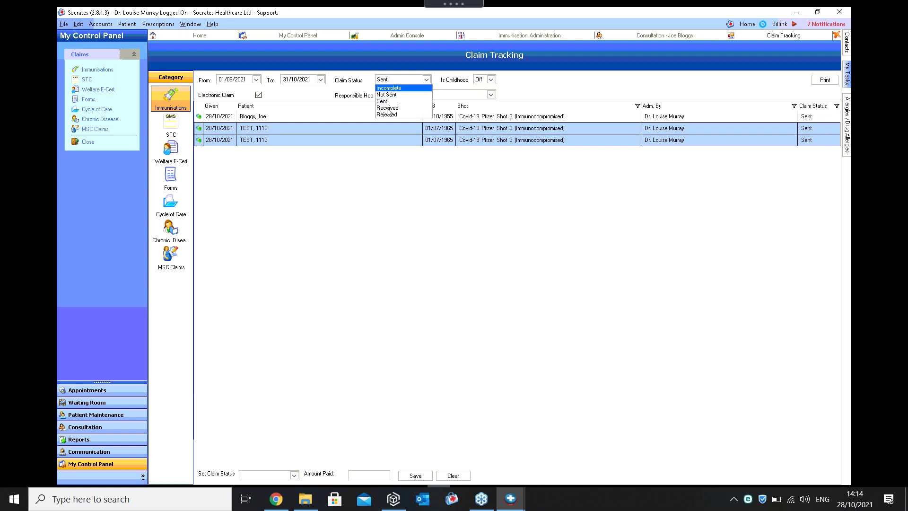
pyautogui.click(390, 108)
pyautogui.click(391, 80)
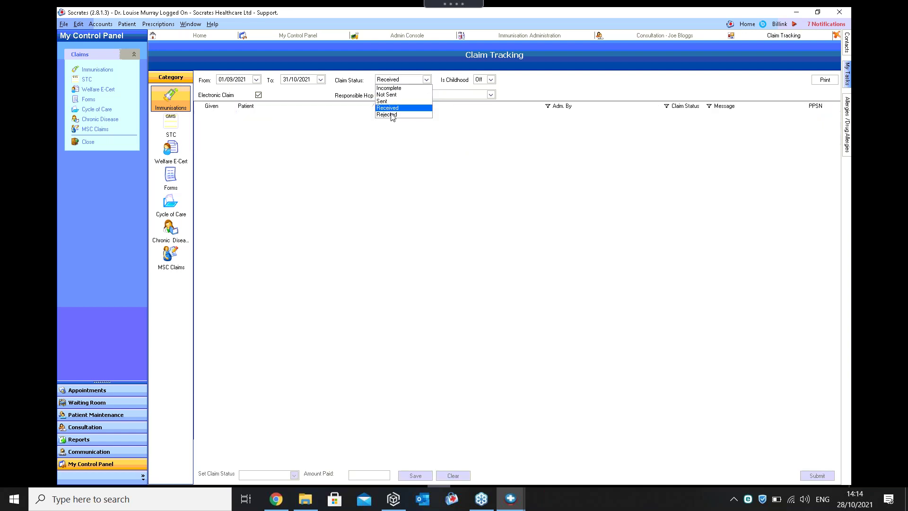
pyautogui.click(391, 113)
pyautogui.click(391, 80)
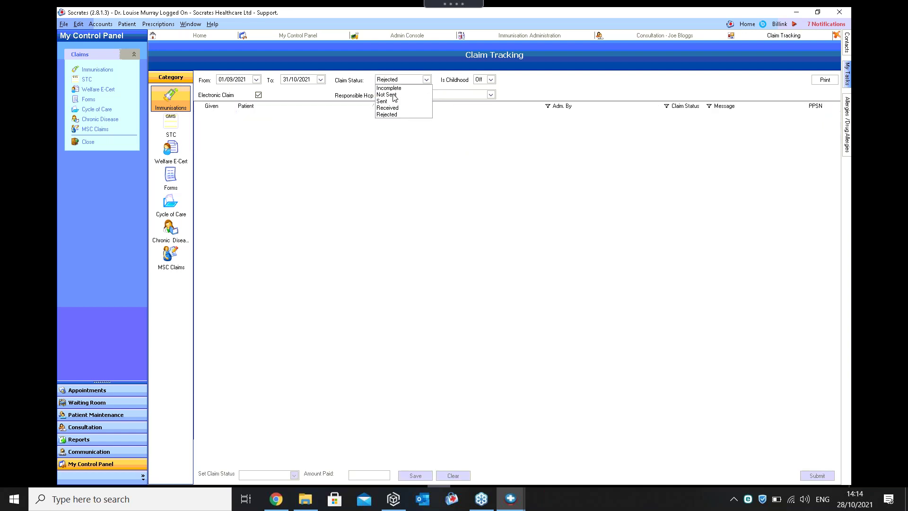
pyautogui.click(392, 87)
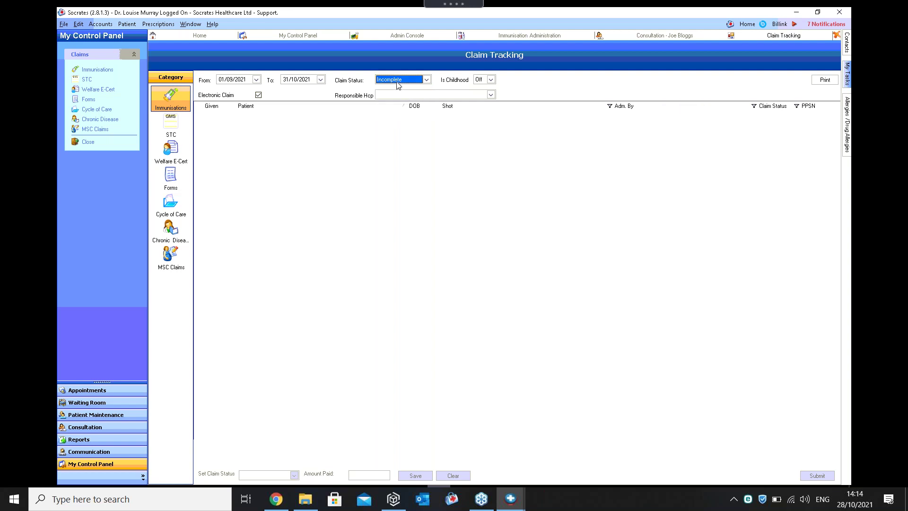
pyautogui.click(398, 83)
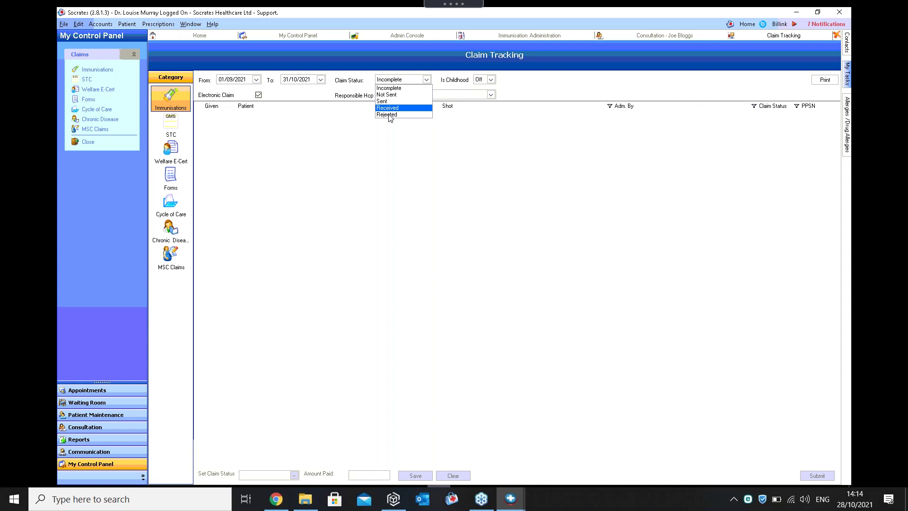
pyautogui.click(387, 115)
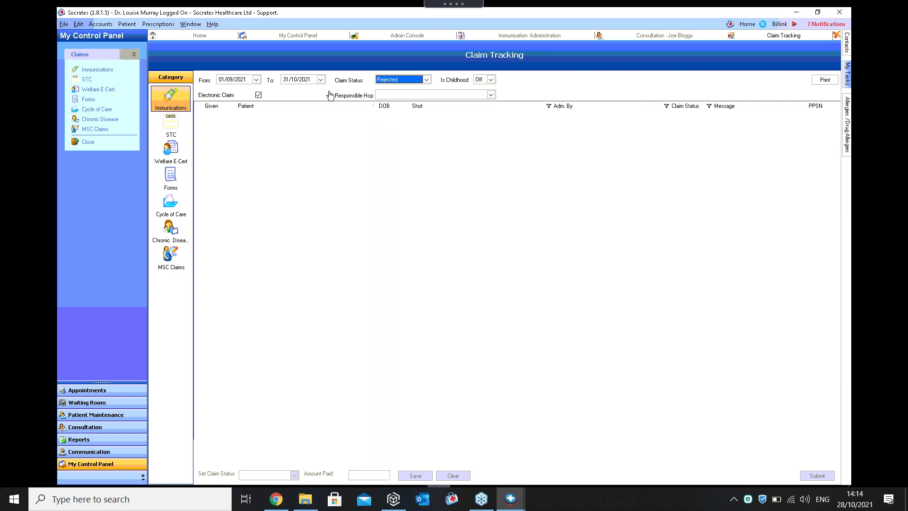
pyautogui.click(281, 93)
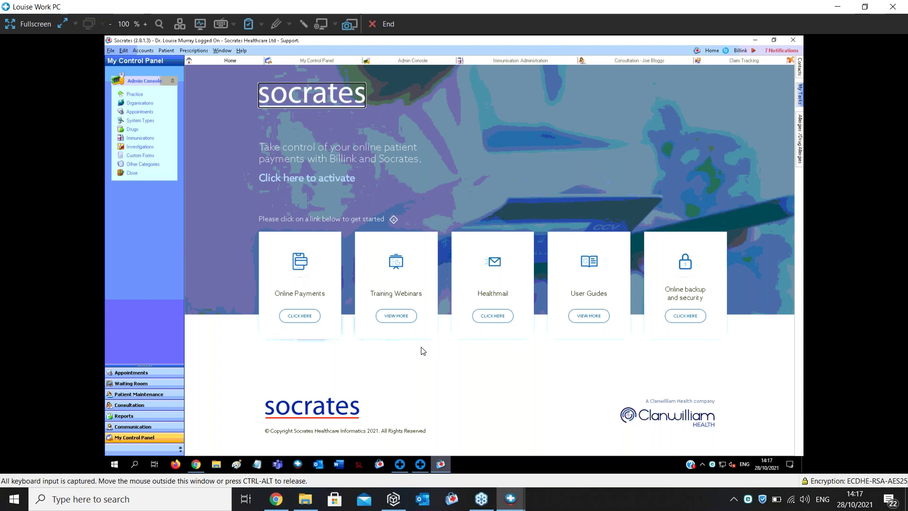
# Open the Socrates news updates from the notifications and look through the PCRS Checker quick guide, closing it when done
pyautogui.click(777, 51)
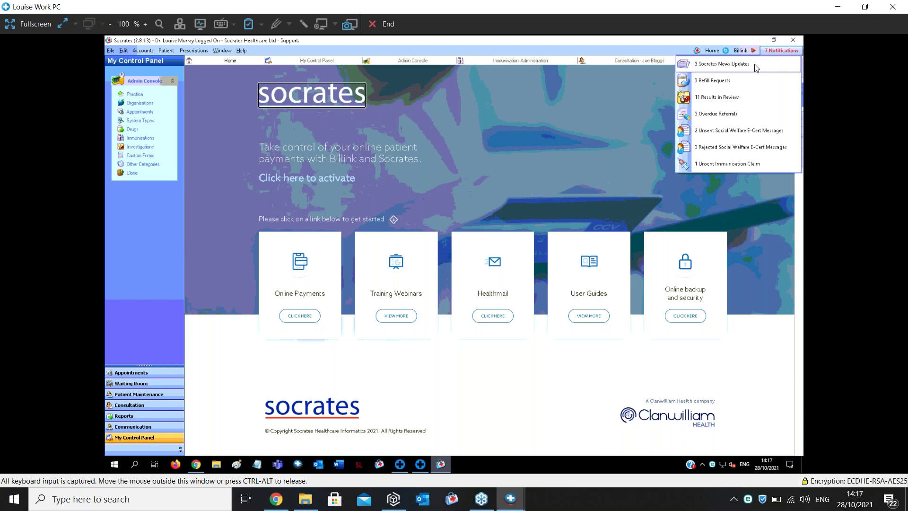
pyautogui.click(738, 63)
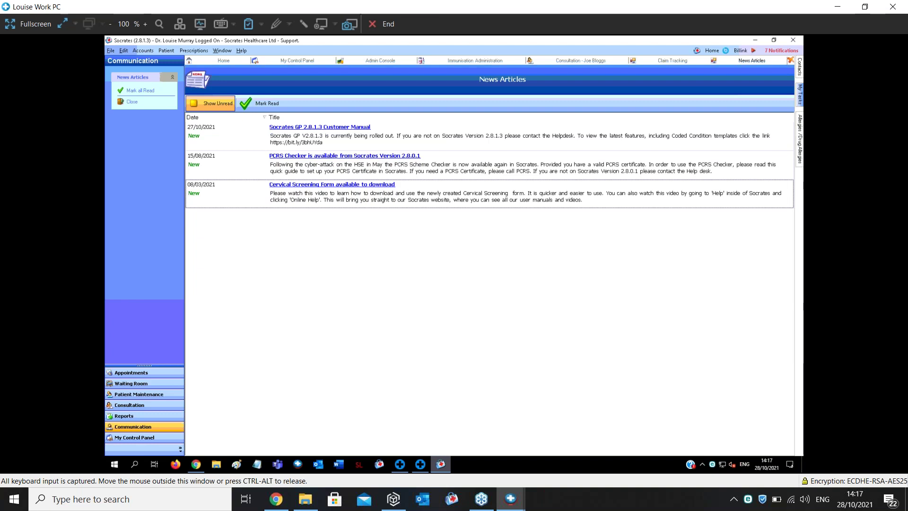
pyautogui.click(245, 160)
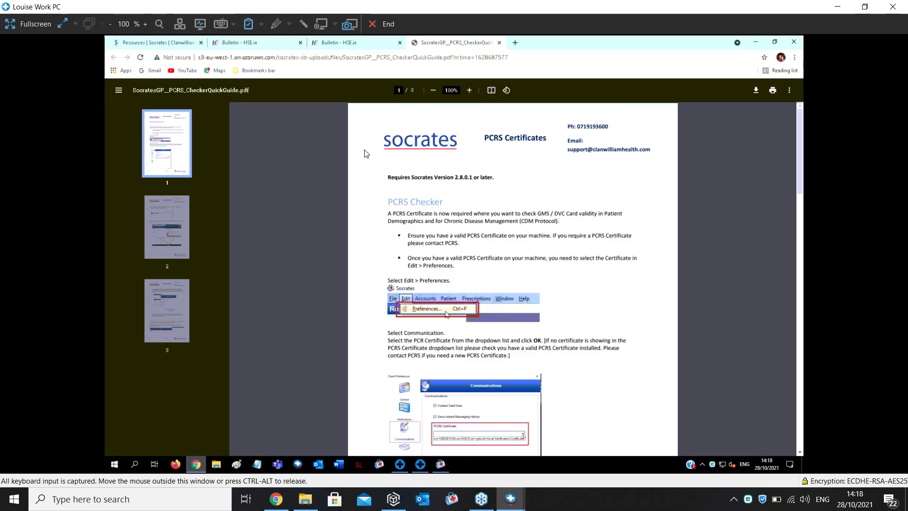
pyautogui.scroll(-15, 537, 208)
pyautogui.scroll(-8, 538, 208)
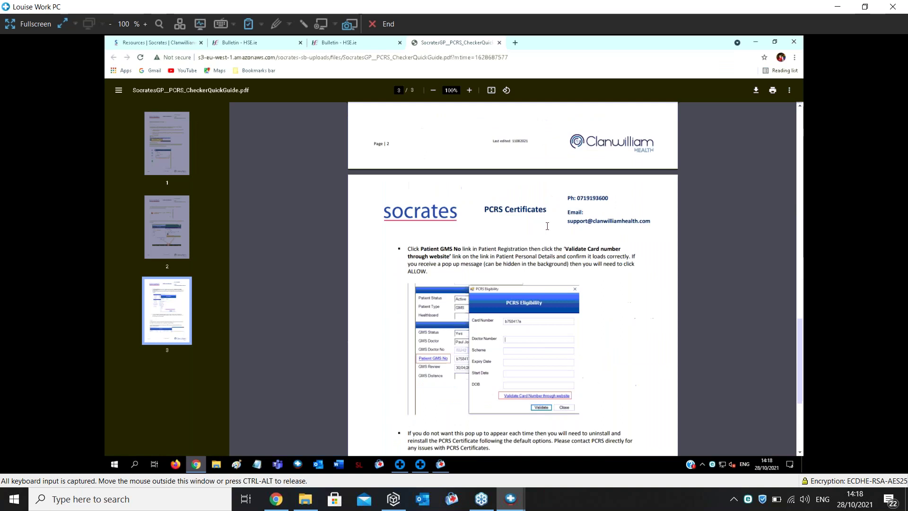
pyautogui.click(500, 43)
pyautogui.click(754, 42)
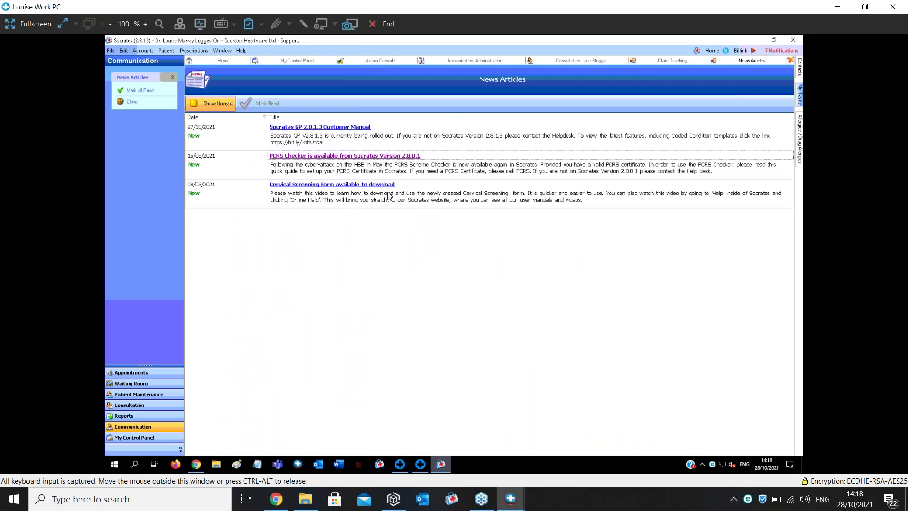
# Mark the "PCRS Checker is available from Socrates Version 2.8.0.1" news article as read and recheck the notifications list
pyautogui.click(320, 160)
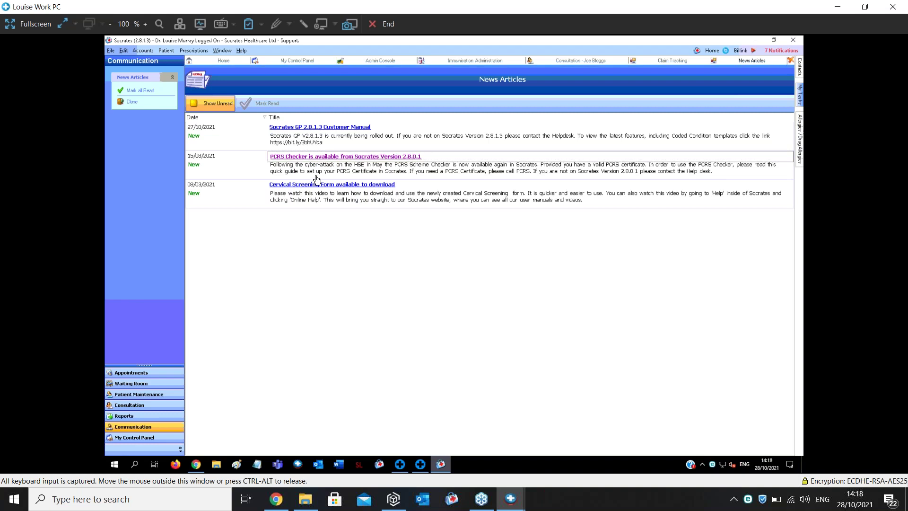
pyautogui.click(243, 166)
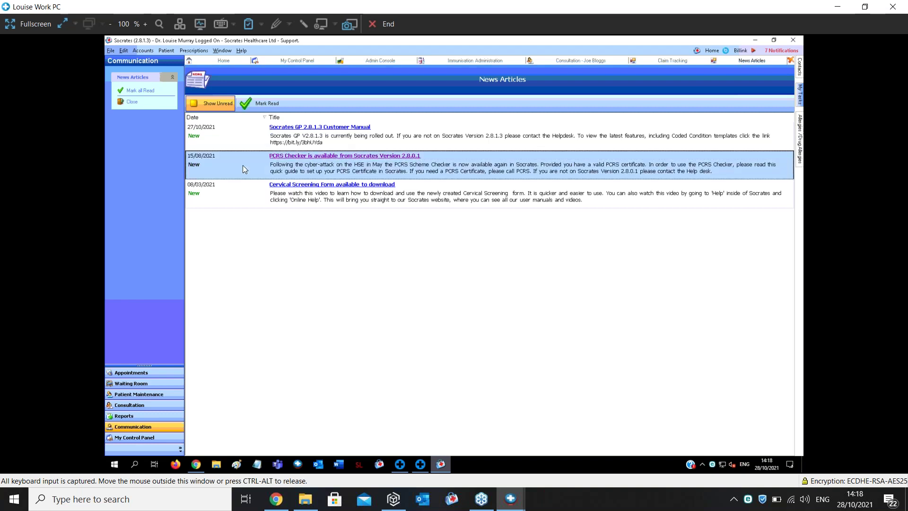
pyautogui.click(259, 103)
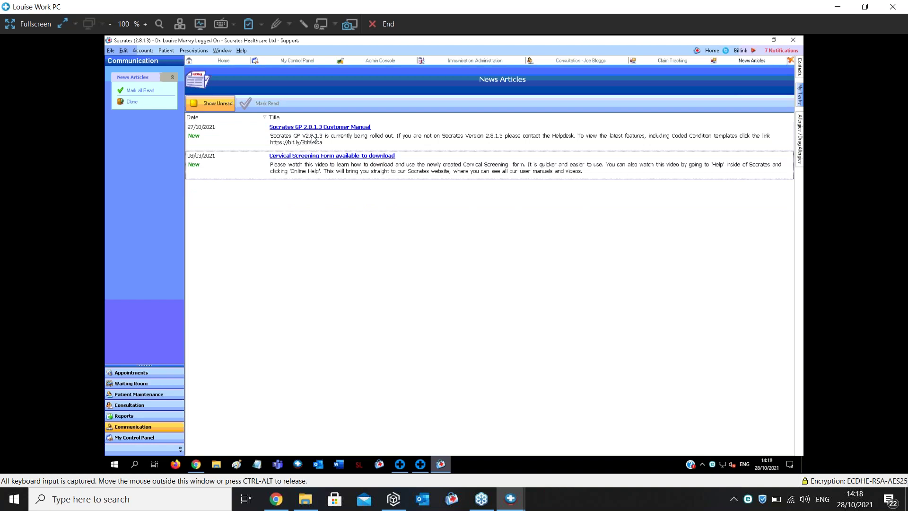
pyautogui.click(781, 51)
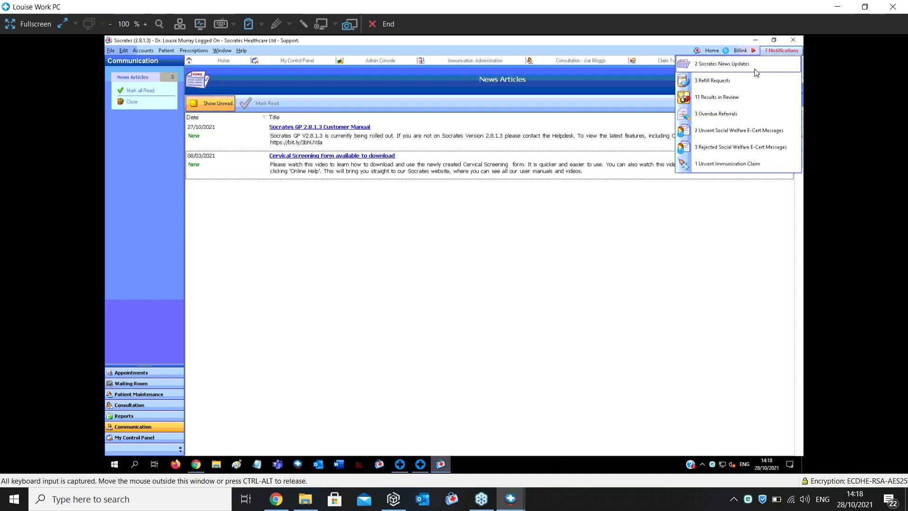
pyautogui.click(412, 320)
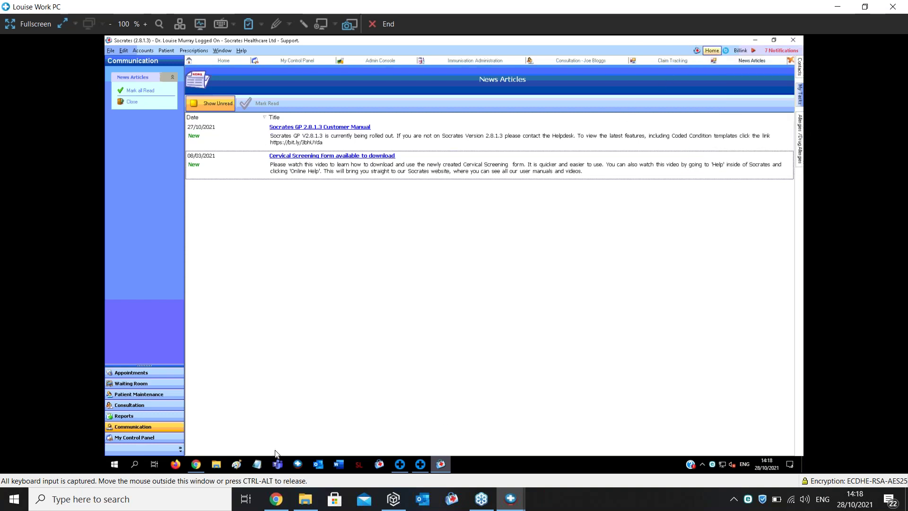
pyautogui.click(194, 466)
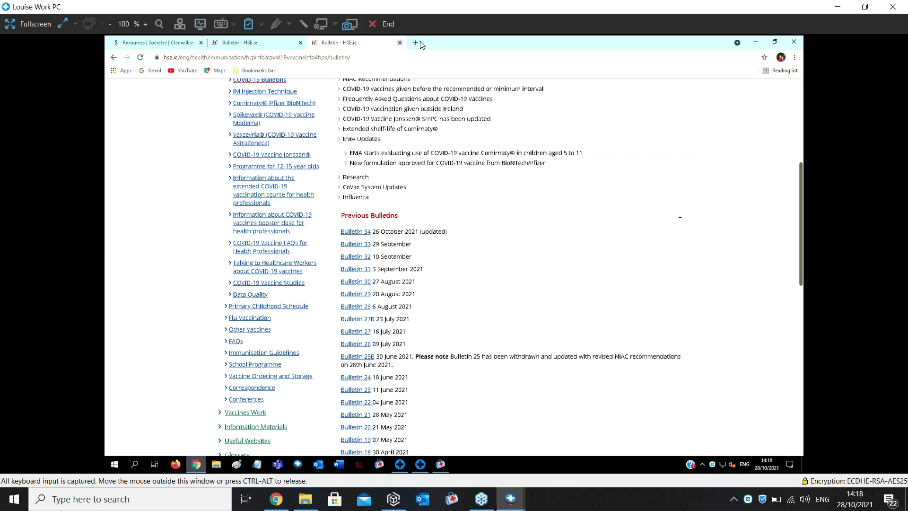
pyautogui.click(416, 43)
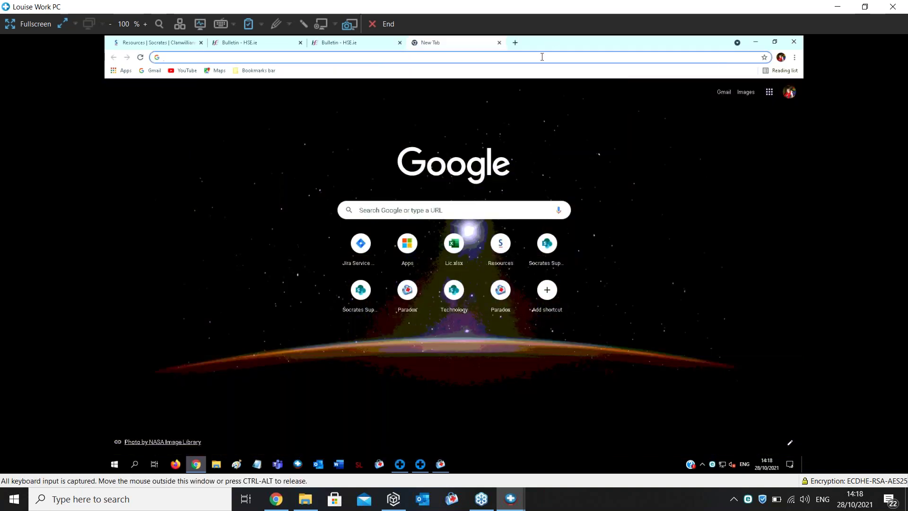
pyautogui.click(542, 57)
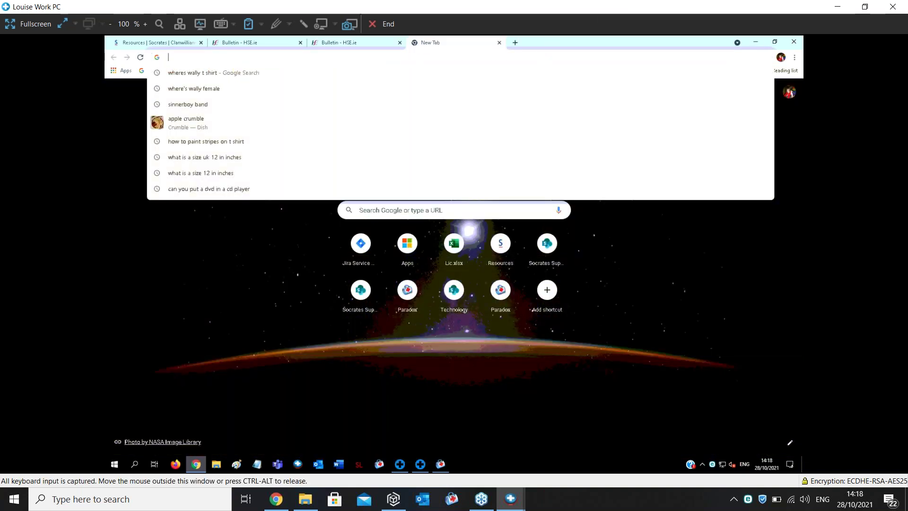
pyautogui.click(758, 40)
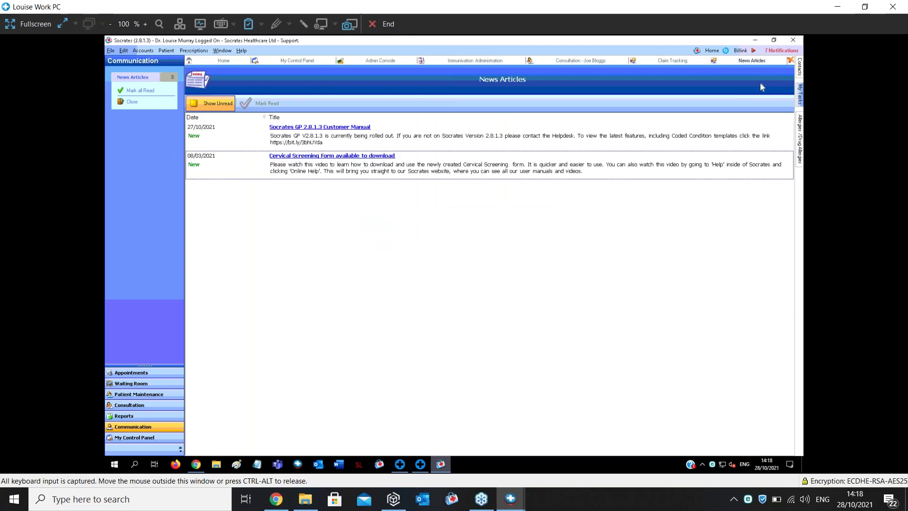
# View the Socrates training webinars playlist on YouTube from the Home page's Training Webinars link, and close the remote session window
pyautogui.click(712, 50)
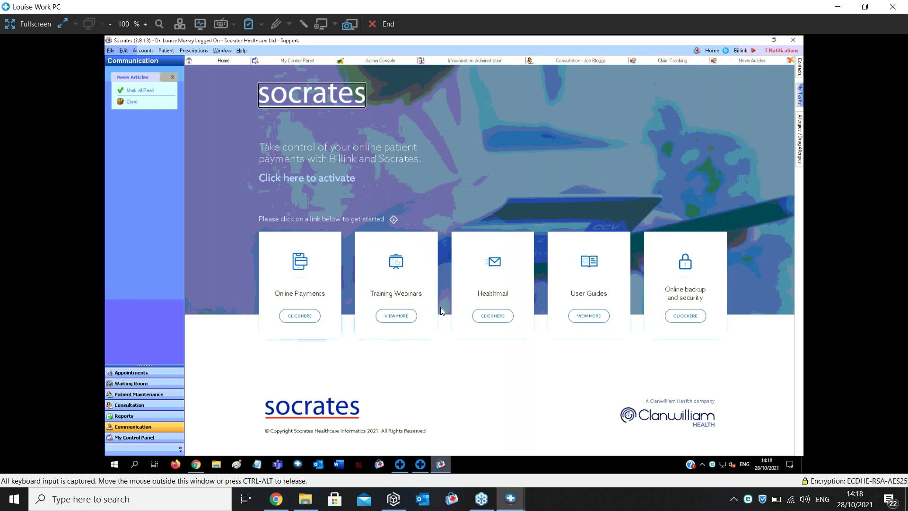
pyautogui.click(393, 323)
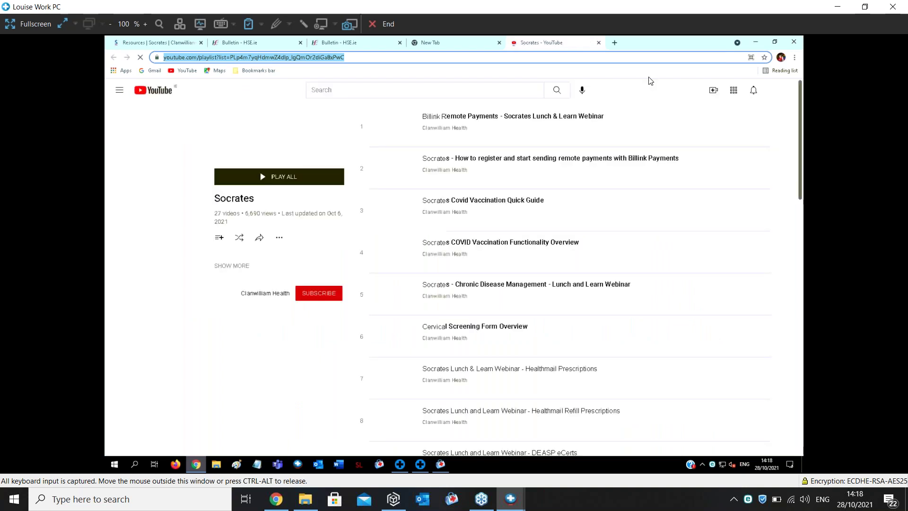
pyautogui.click(377, 89)
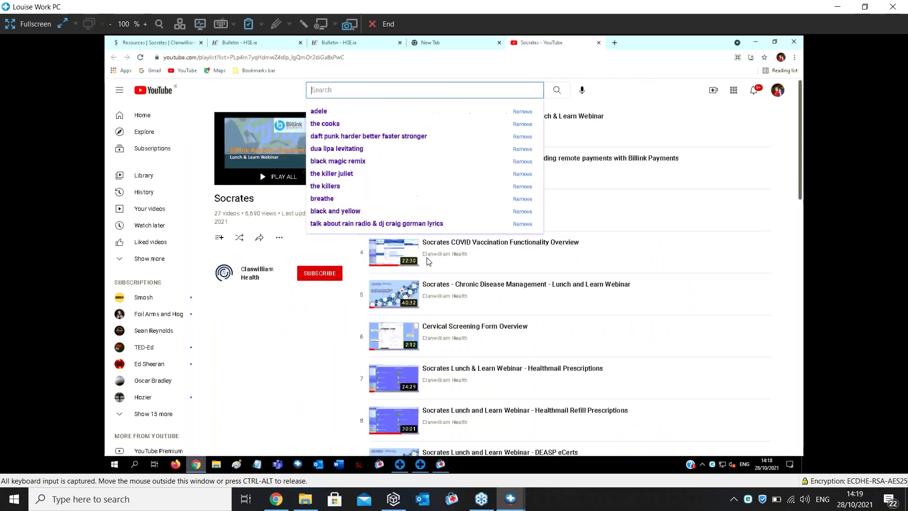
pyautogui.click(778, 296)
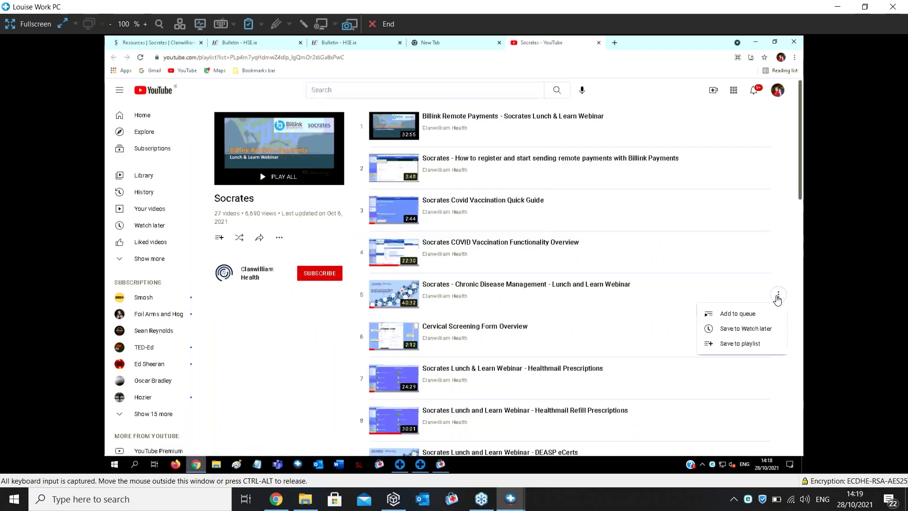
pyautogui.click(893, 7)
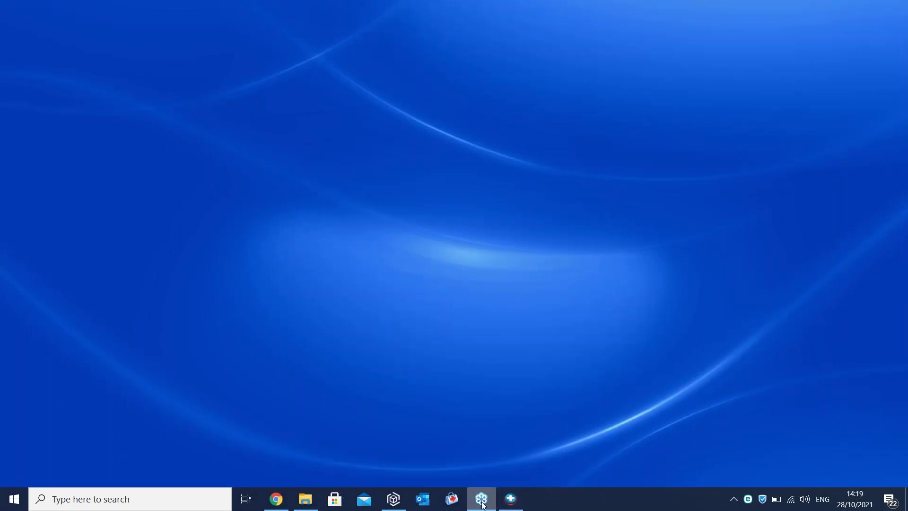